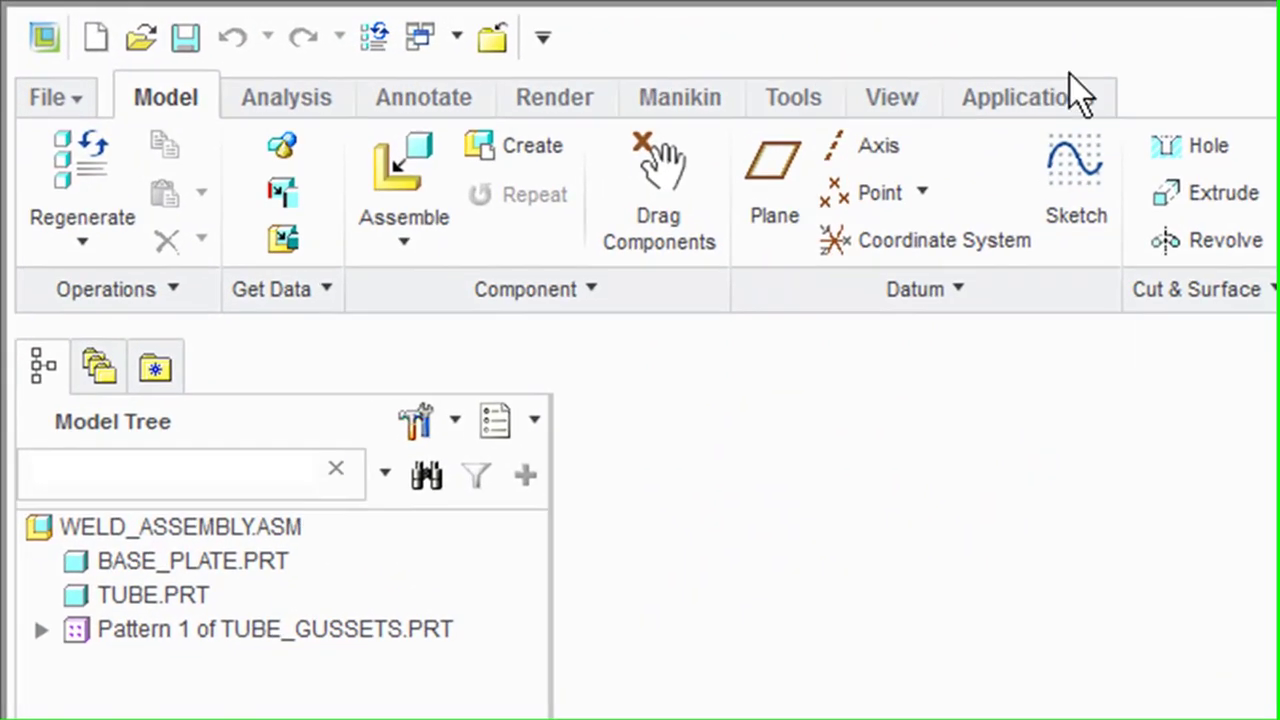
# - Switch to the Welding application and set tree filters to list datum features and ROD_1
pyautogui.click(1046, 100)
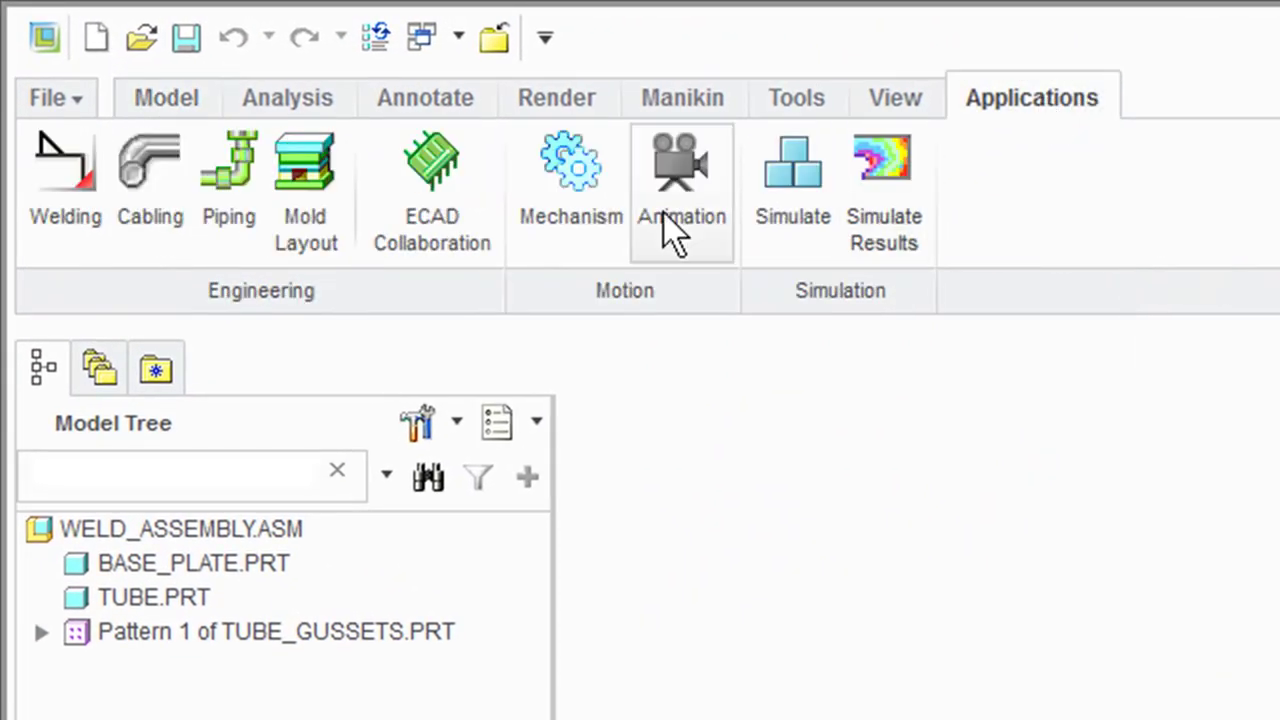
pyautogui.click(70, 200)
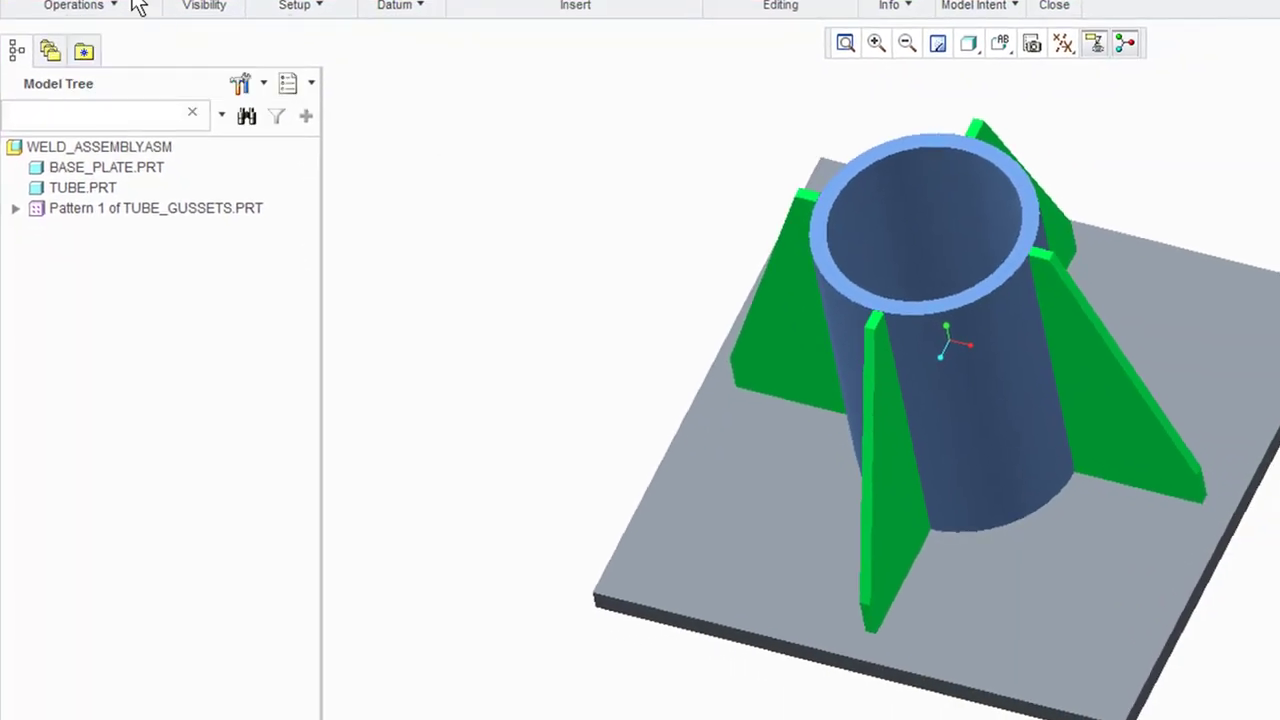
pyautogui.click(263, 88)
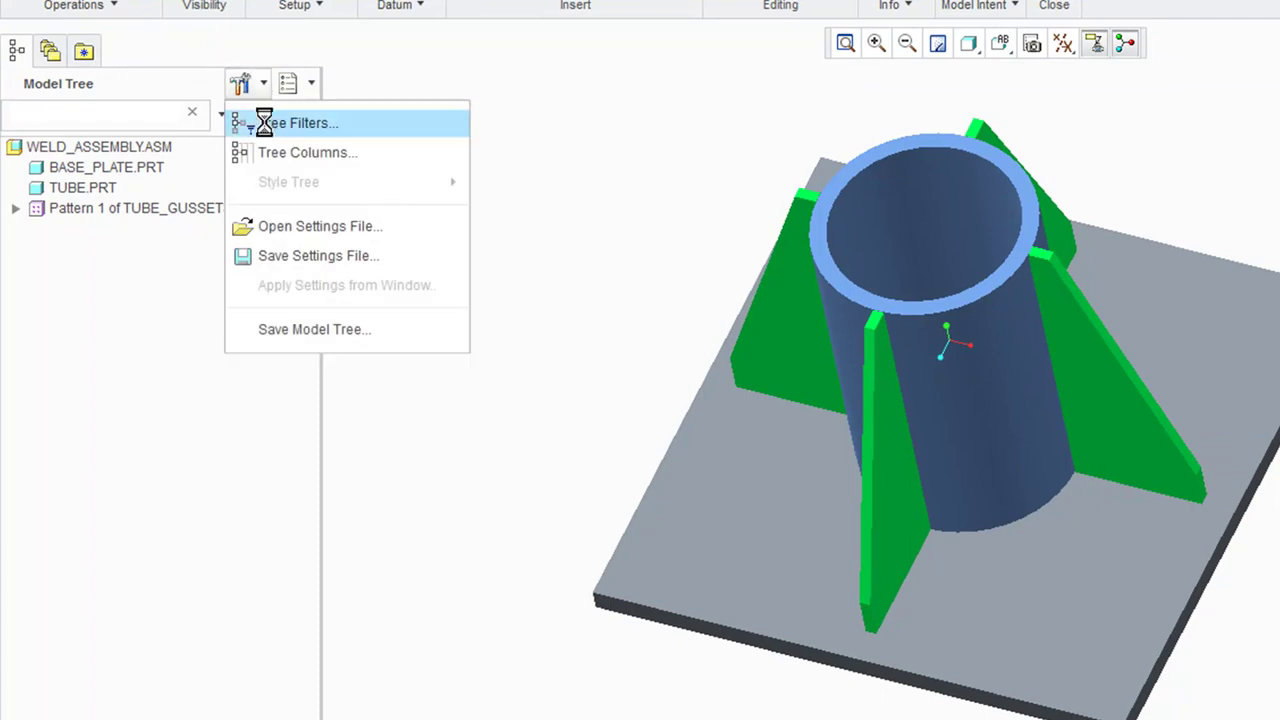
pyautogui.click(263, 122)
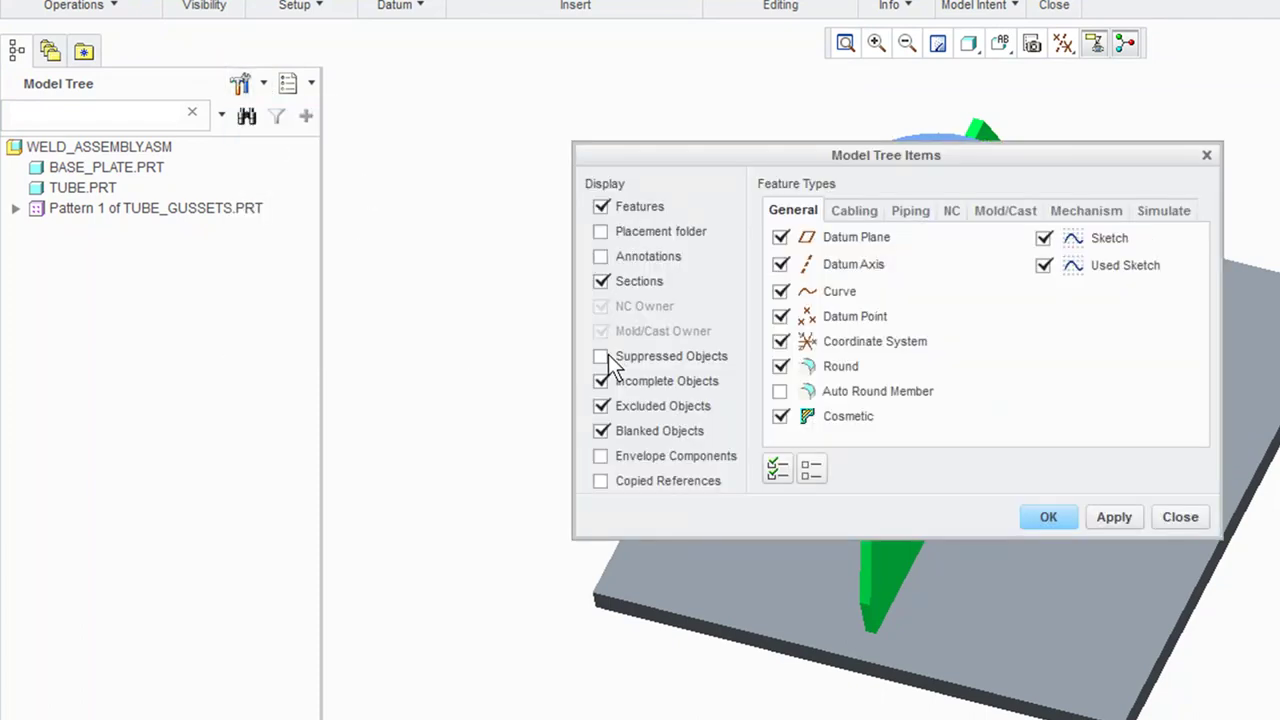
pyautogui.click(1062, 520)
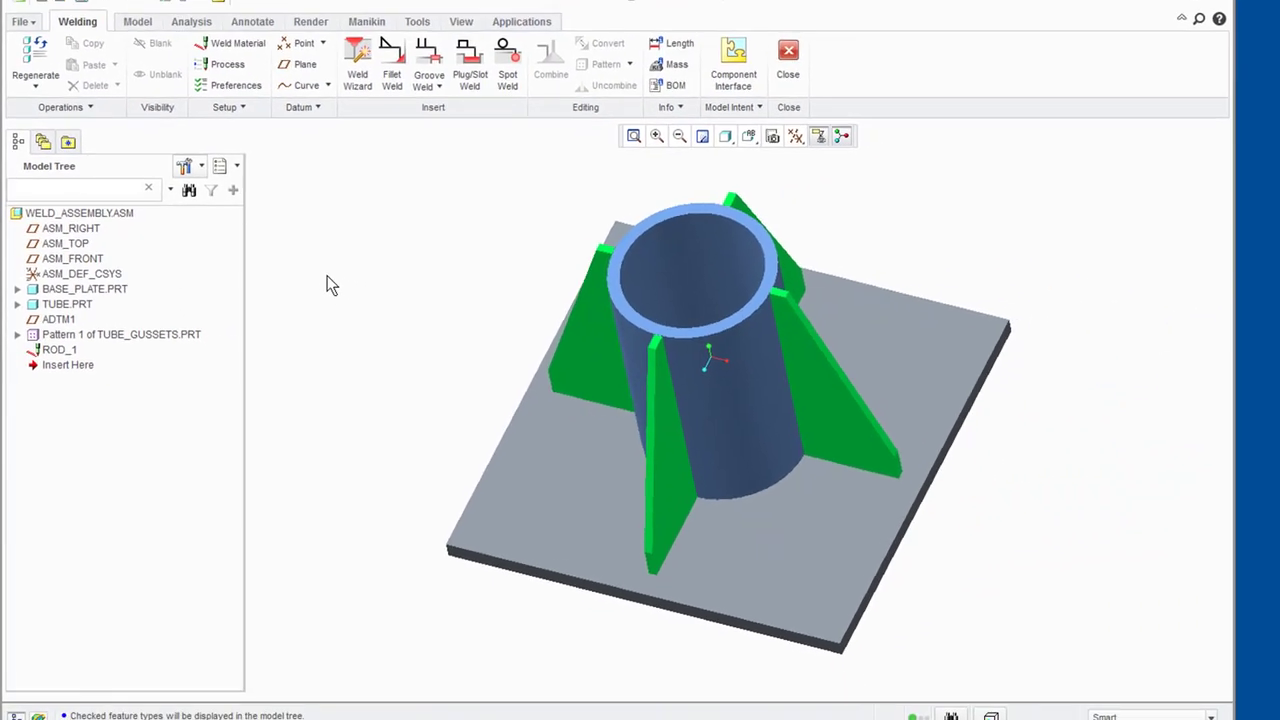
# - Review the ROD_1 rod definition and weld materials unchanged, then bring up Weld Processes
pyautogui.rightClick(57, 353)
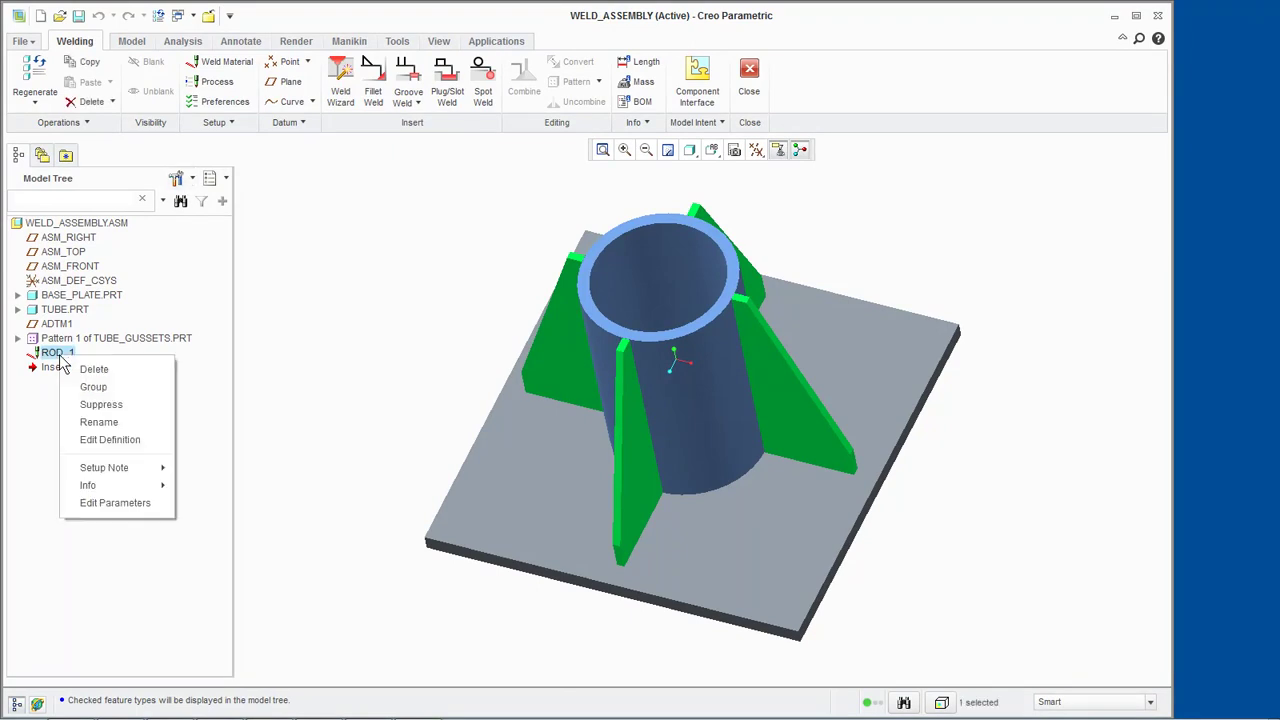
pyautogui.click(105, 440)
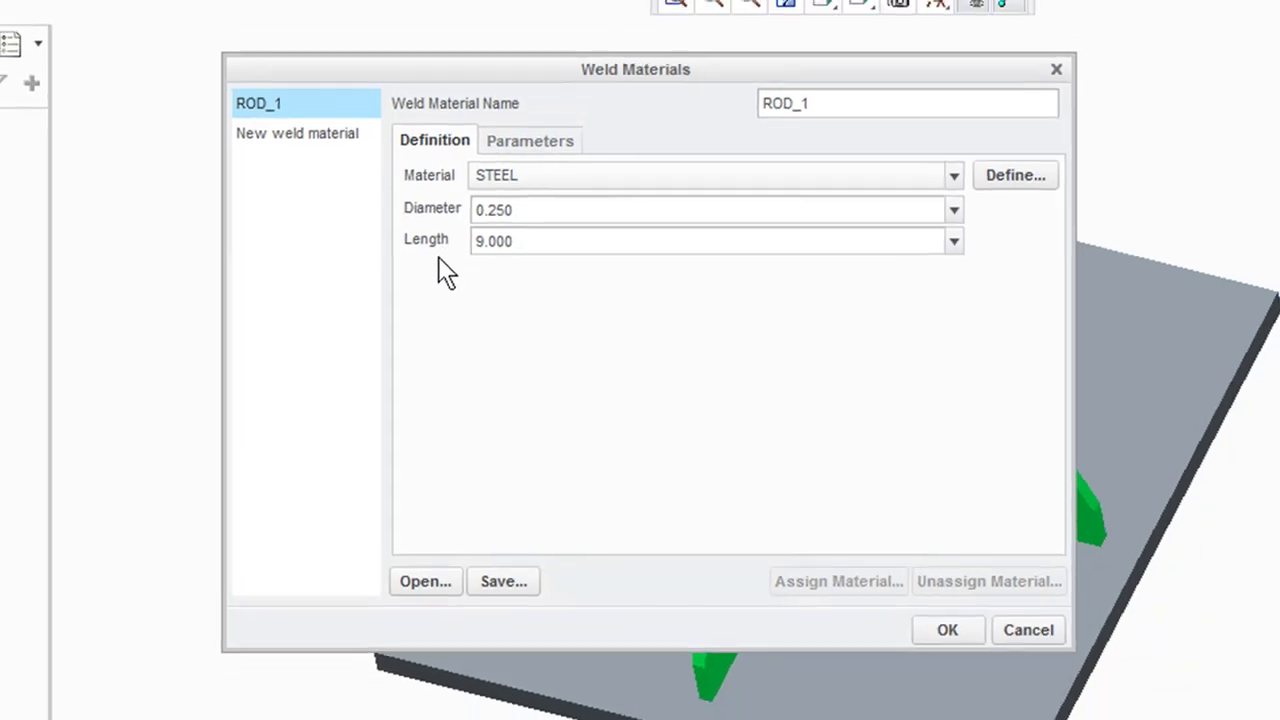
pyautogui.click(994, 613)
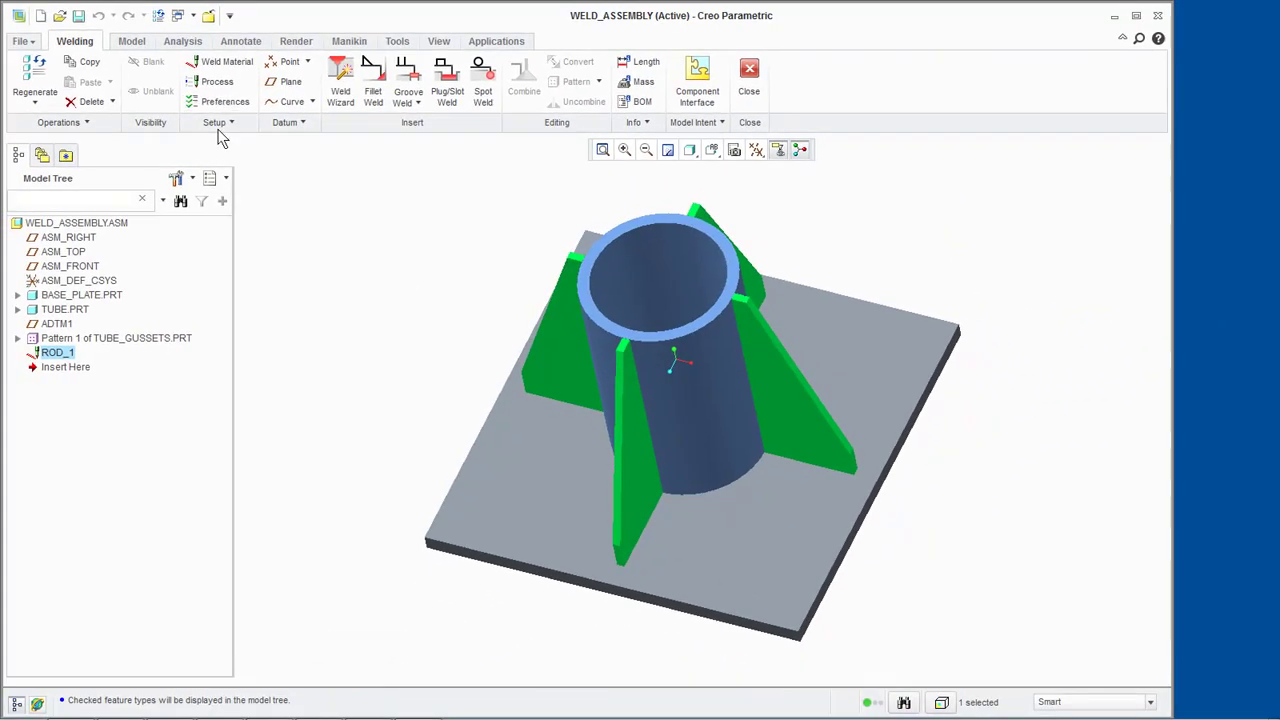
pyautogui.click(217, 64)
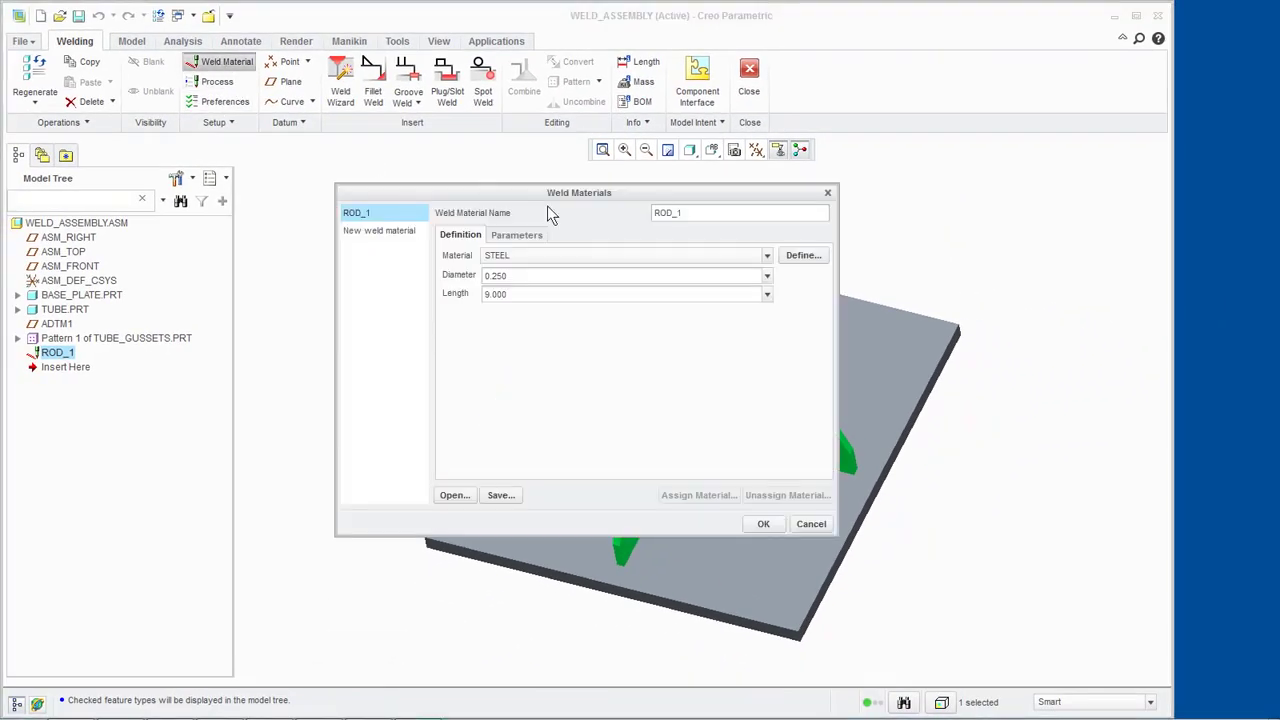
pyautogui.click(812, 522)
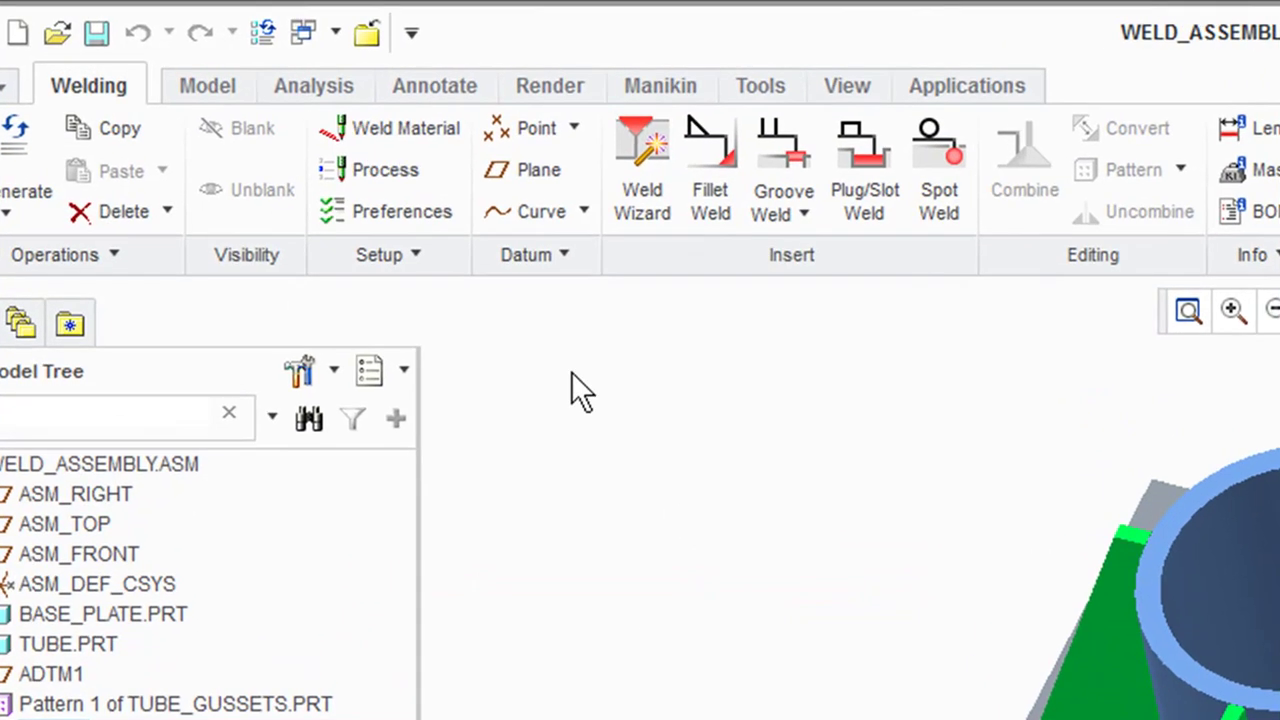
pyautogui.click(397, 175)
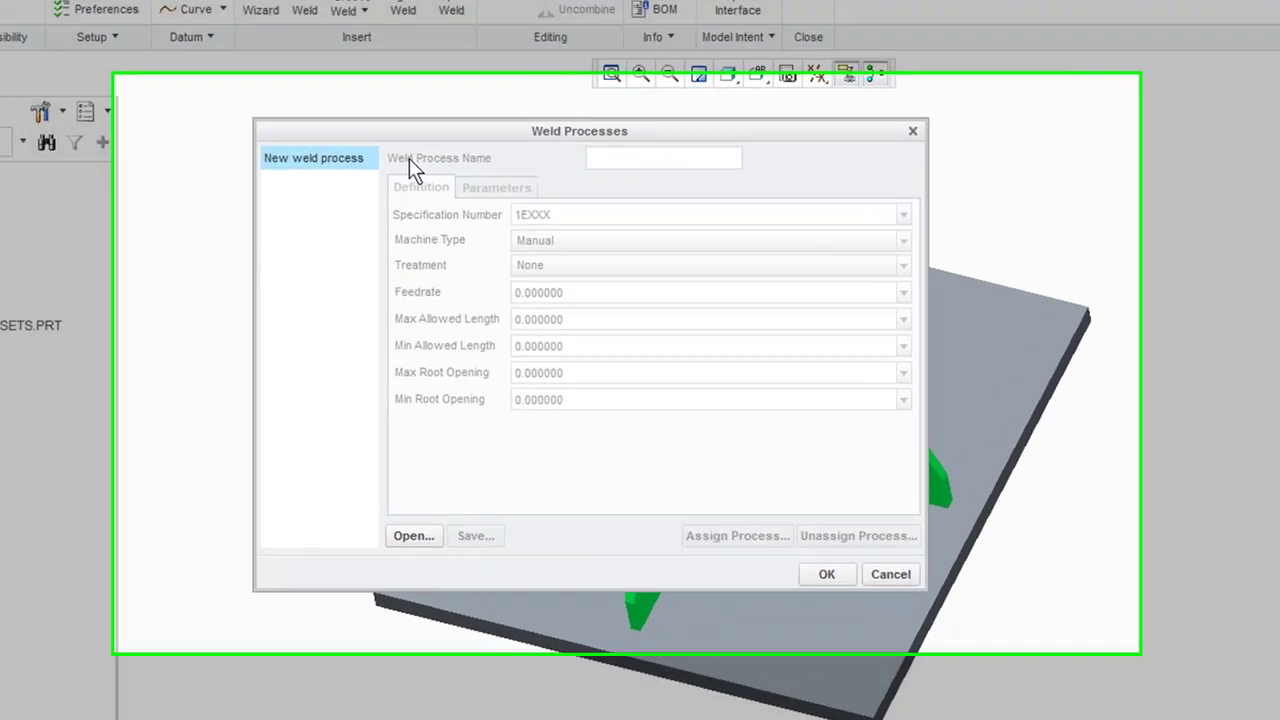
# - Create weld process PROCESS001, add a parameter on its Parameters tab, and close the dialog
pyautogui.click(400, 215)
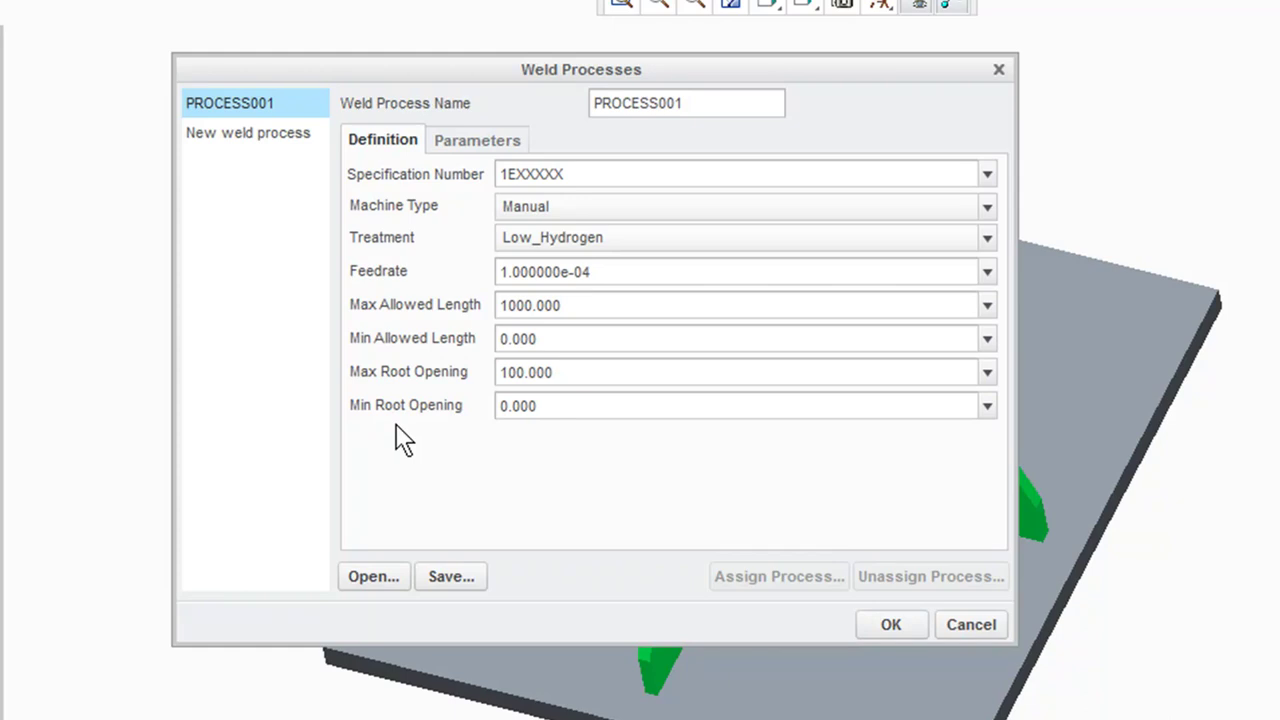
pyautogui.click(468, 143)
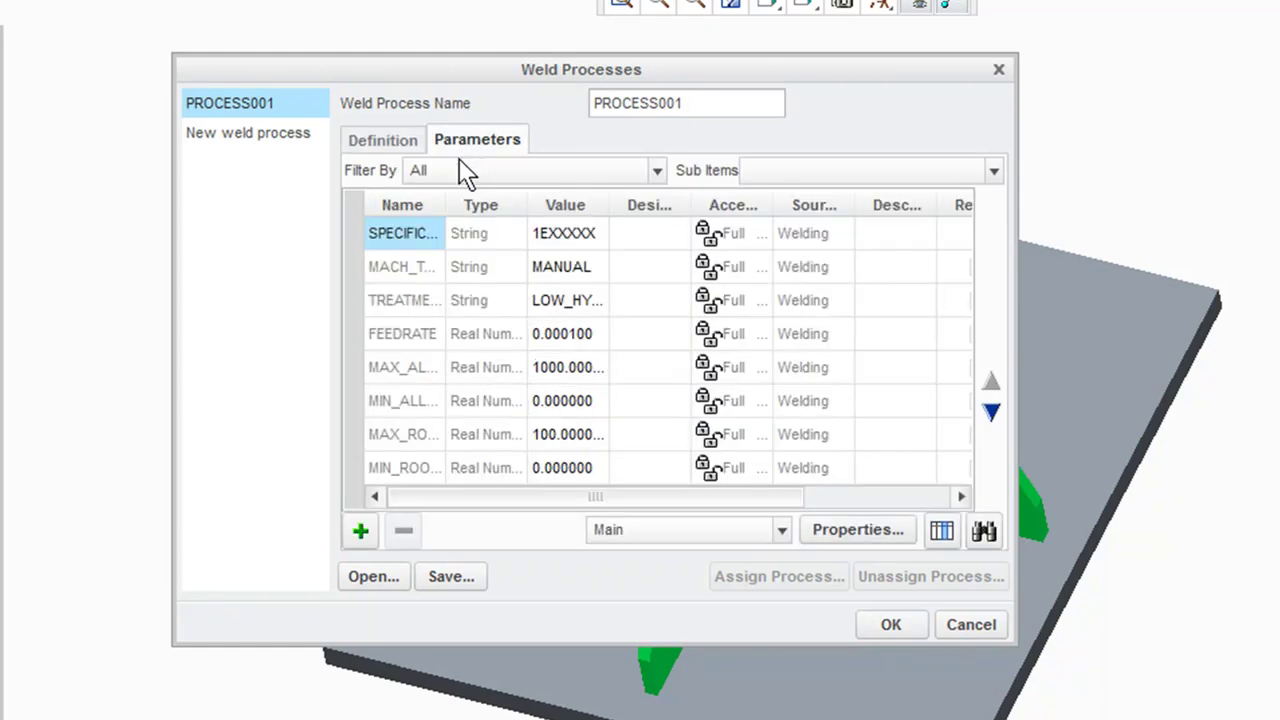
pyautogui.click(360, 531)
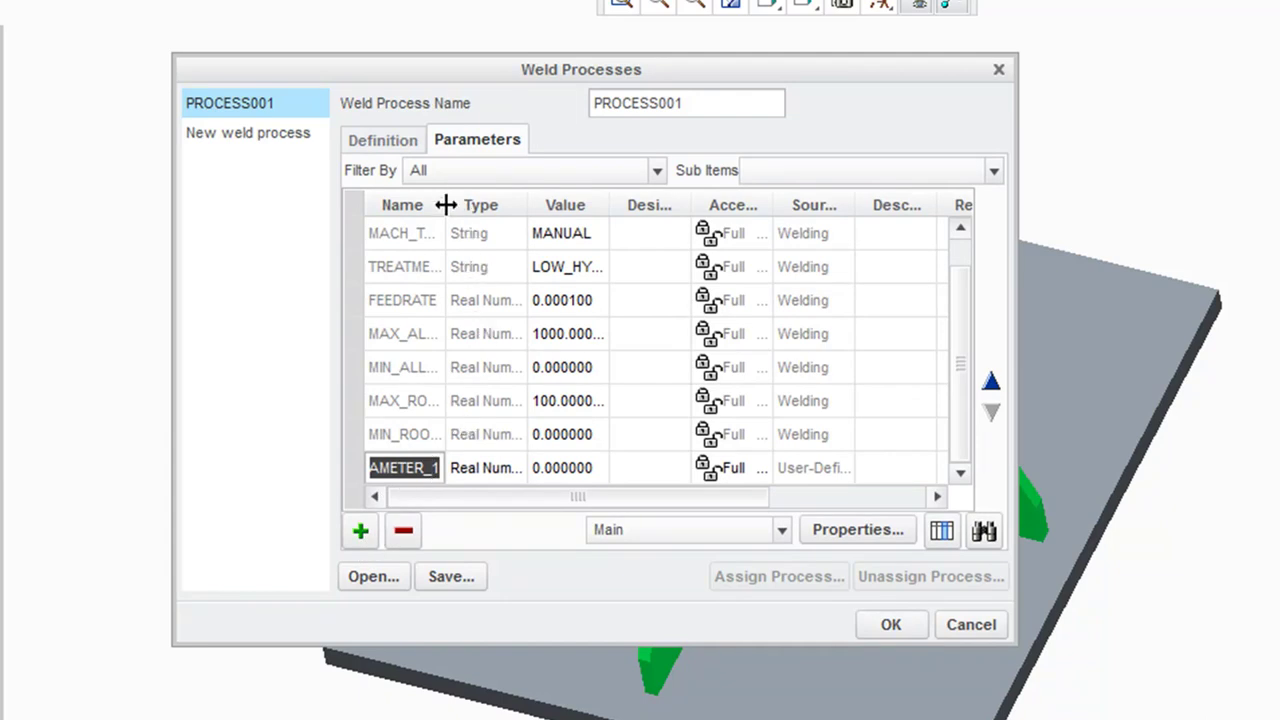
pyautogui.moveTo(444, 205); pyautogui.dragTo(515, 210)
pyautogui.click(657, 171)
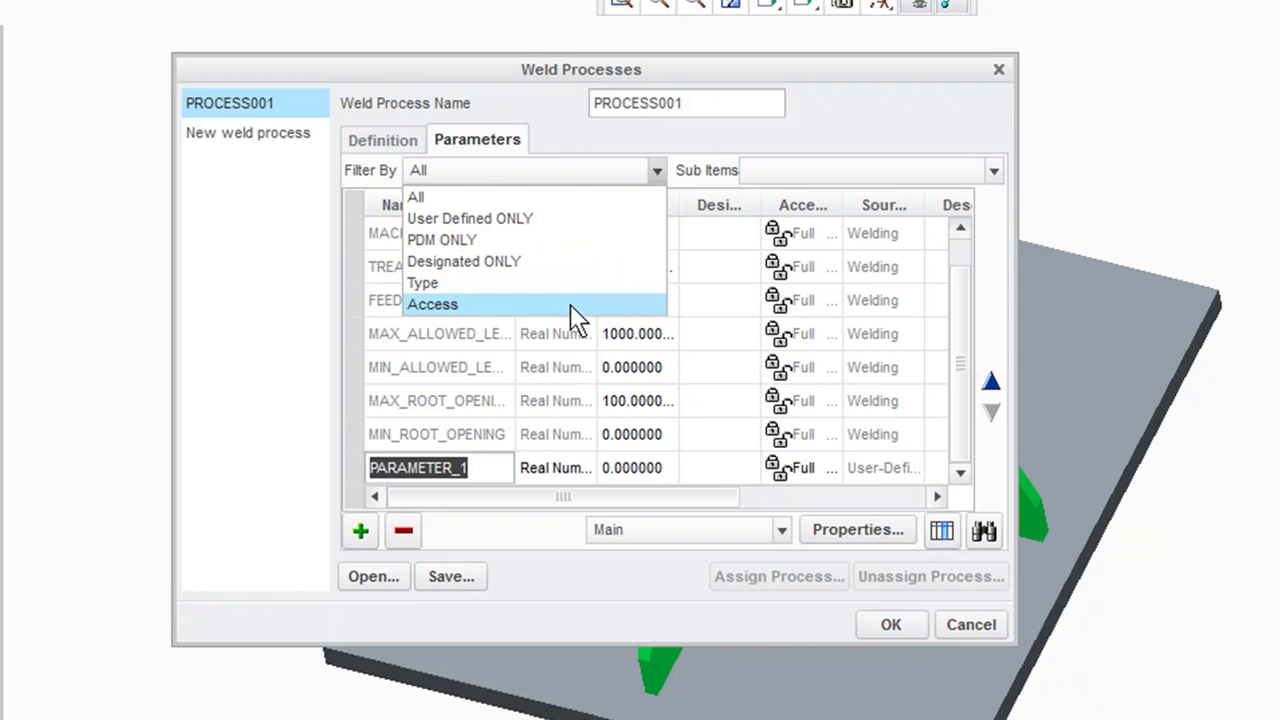
pyautogui.click(912, 622)
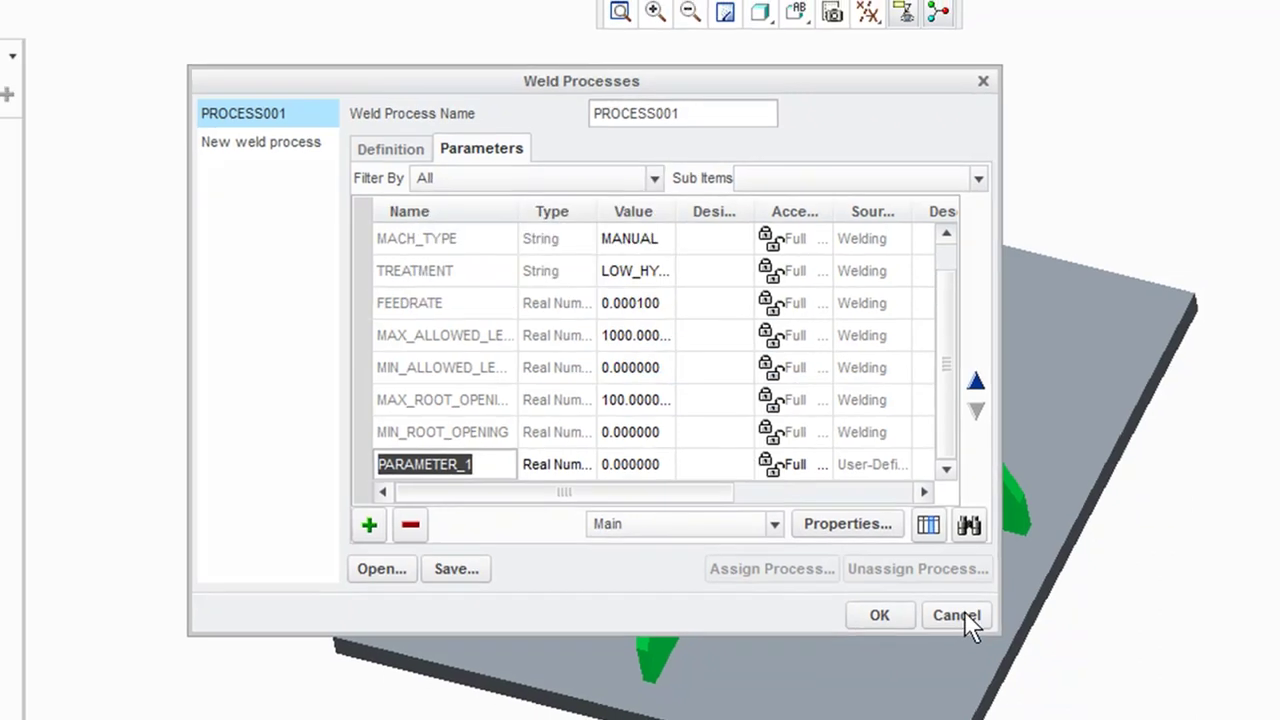
pyautogui.click(968, 622)
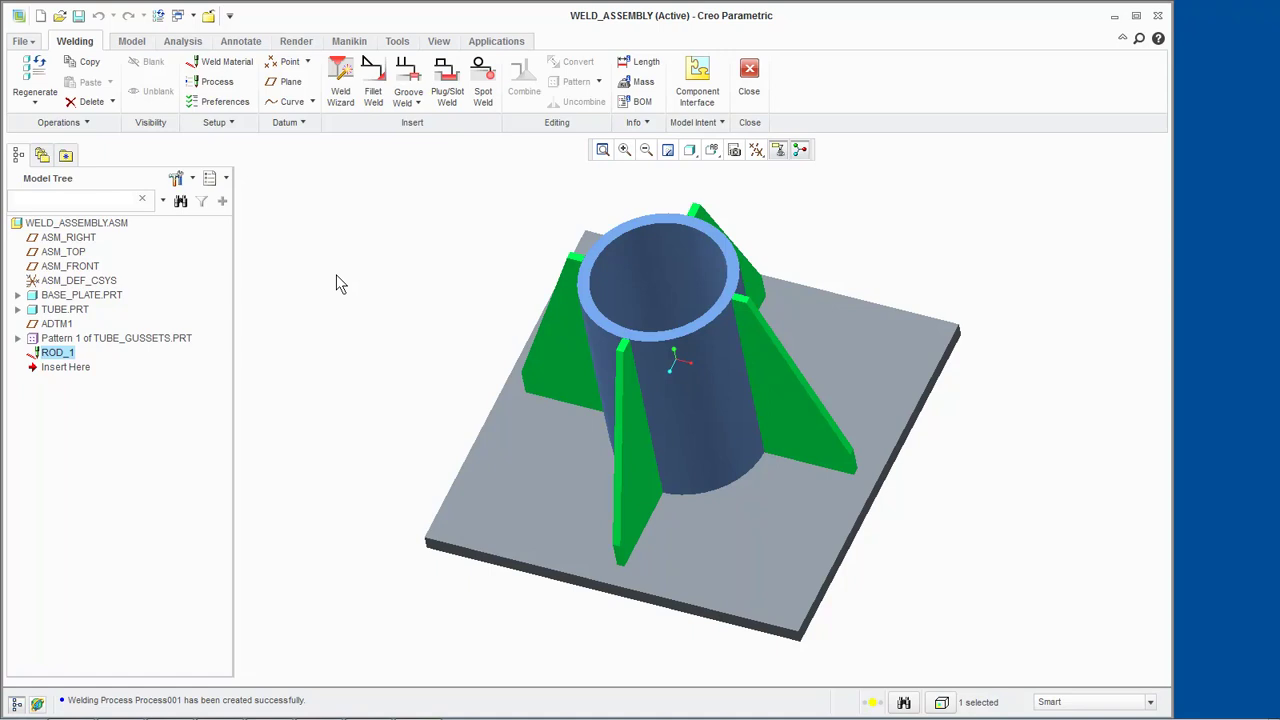
pyautogui.click(233, 104)
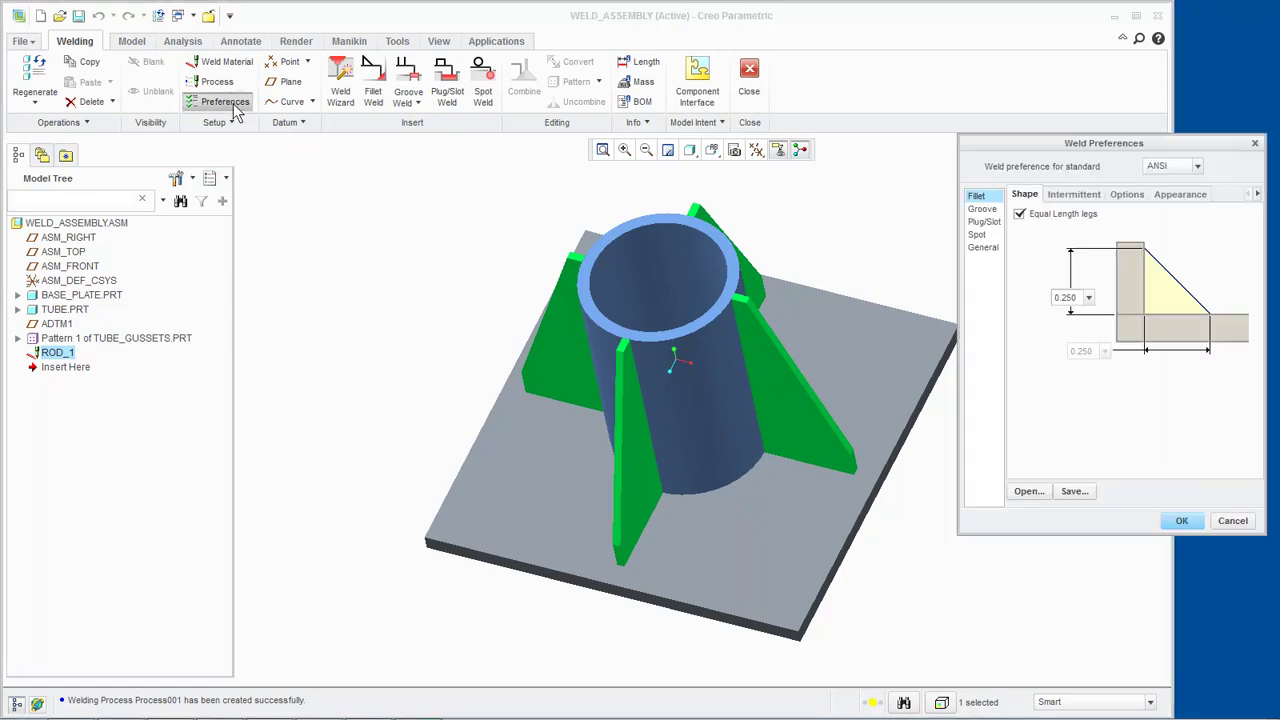
pyautogui.moveTo(1090, 150); pyautogui.dragTo(231, 170)
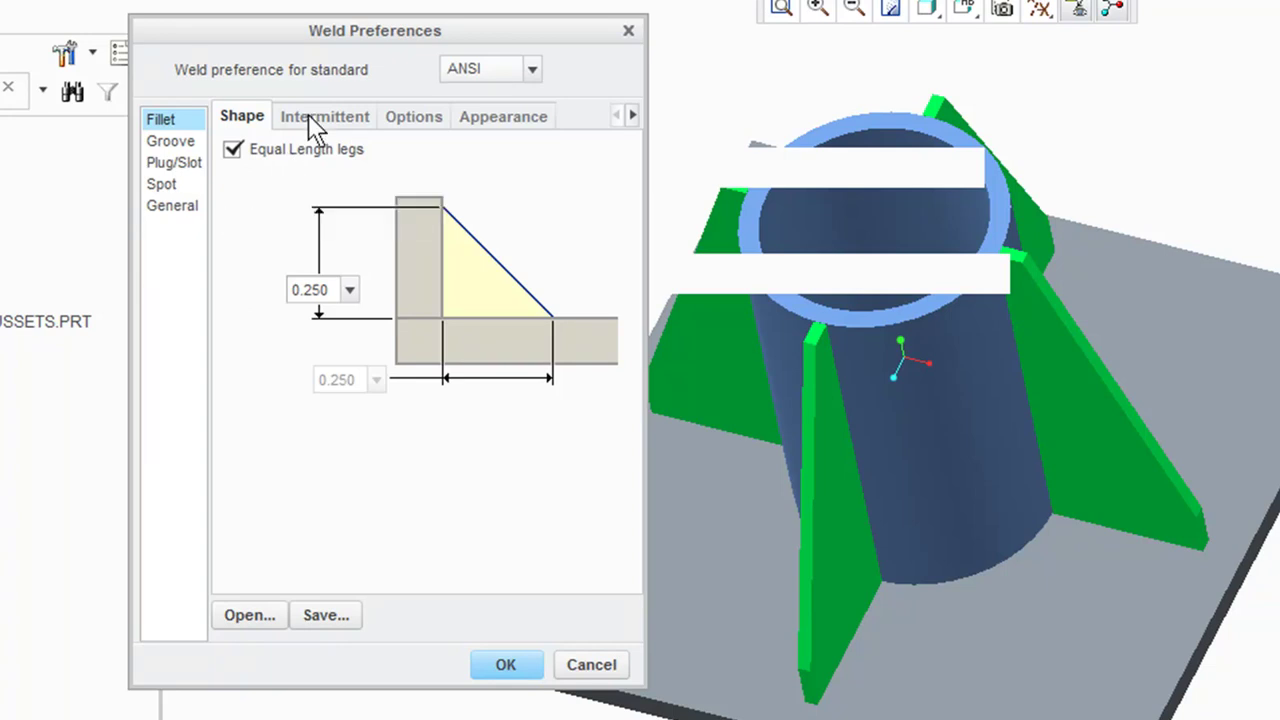
pyautogui.click(160, 141)
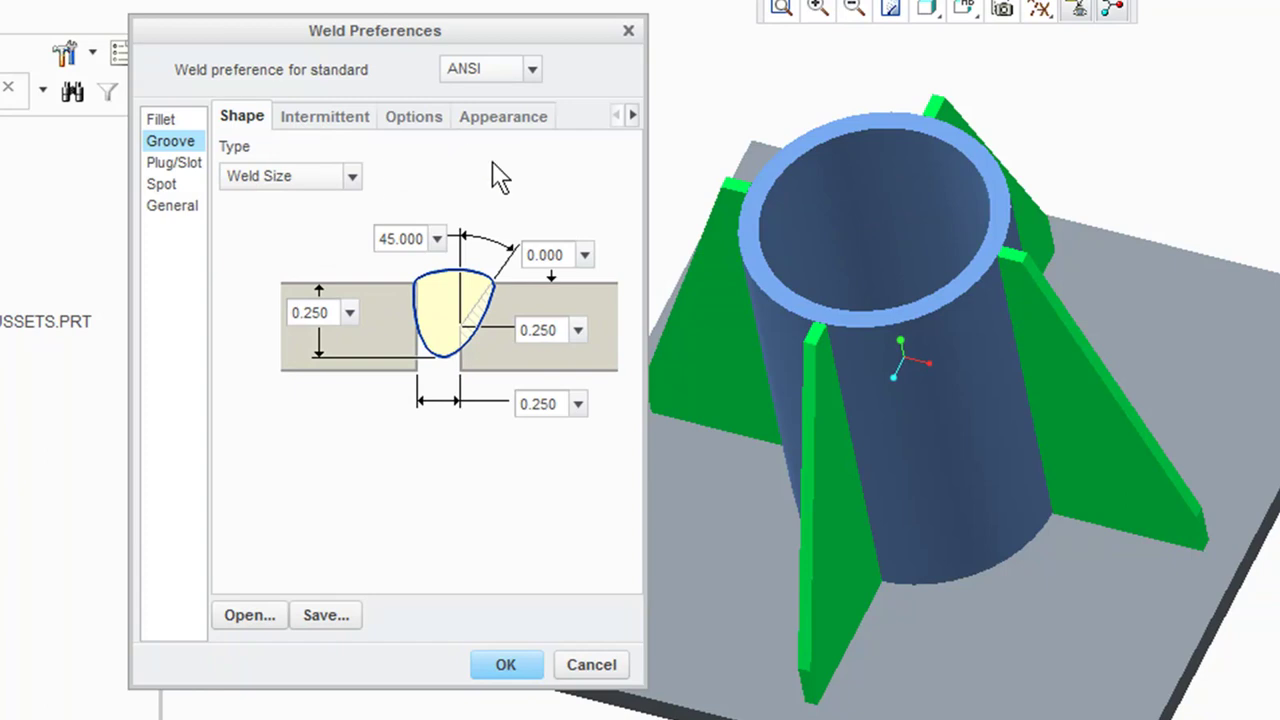
pyautogui.click(174, 162)
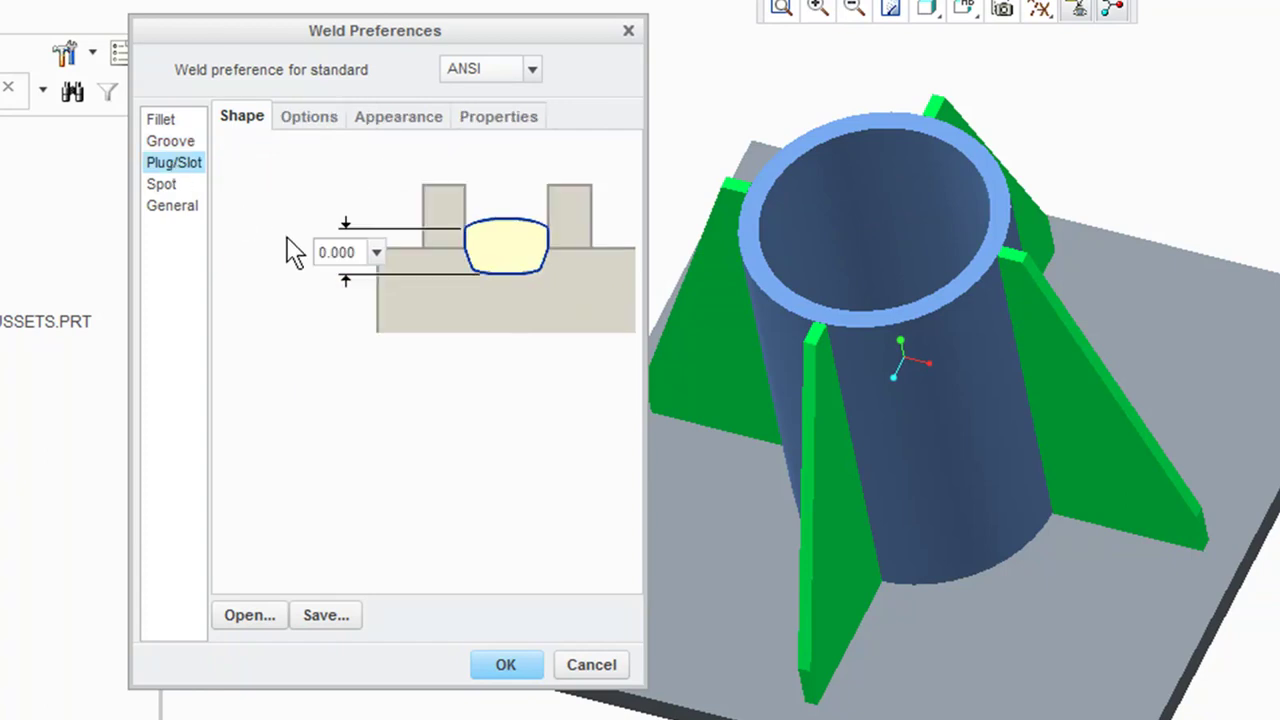
pyautogui.click(178, 184)
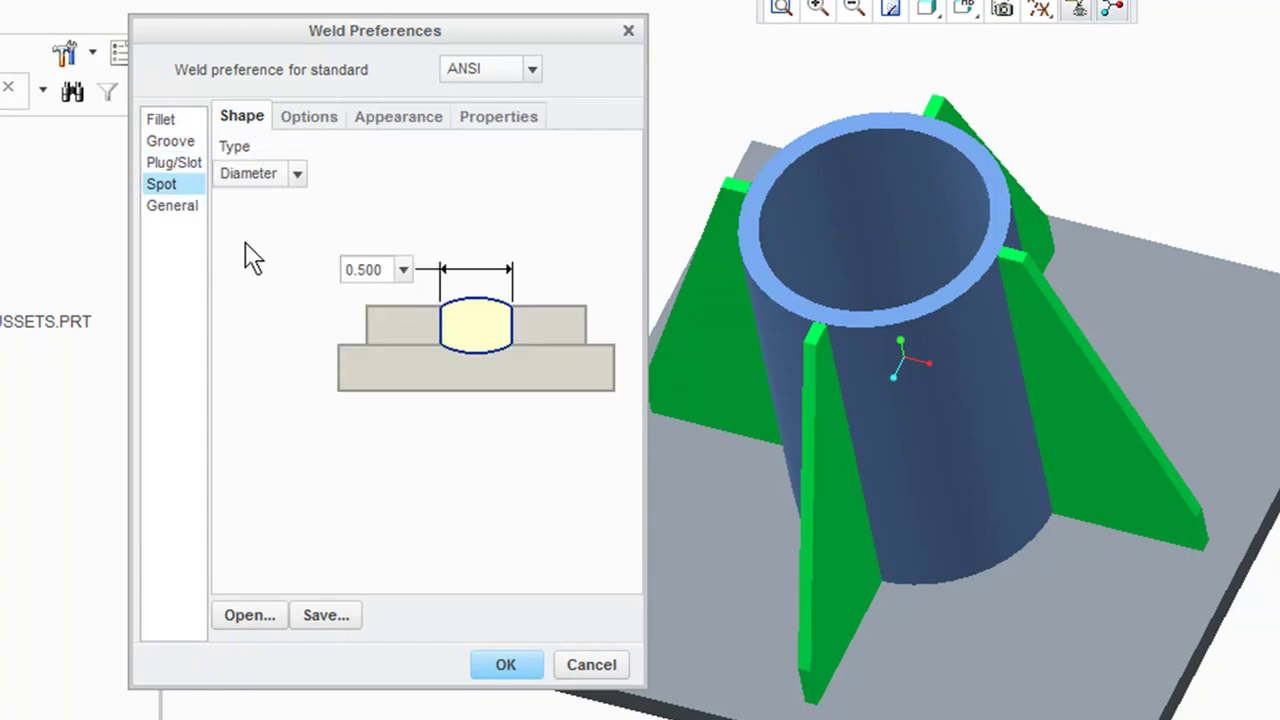
pyautogui.click(170, 122)
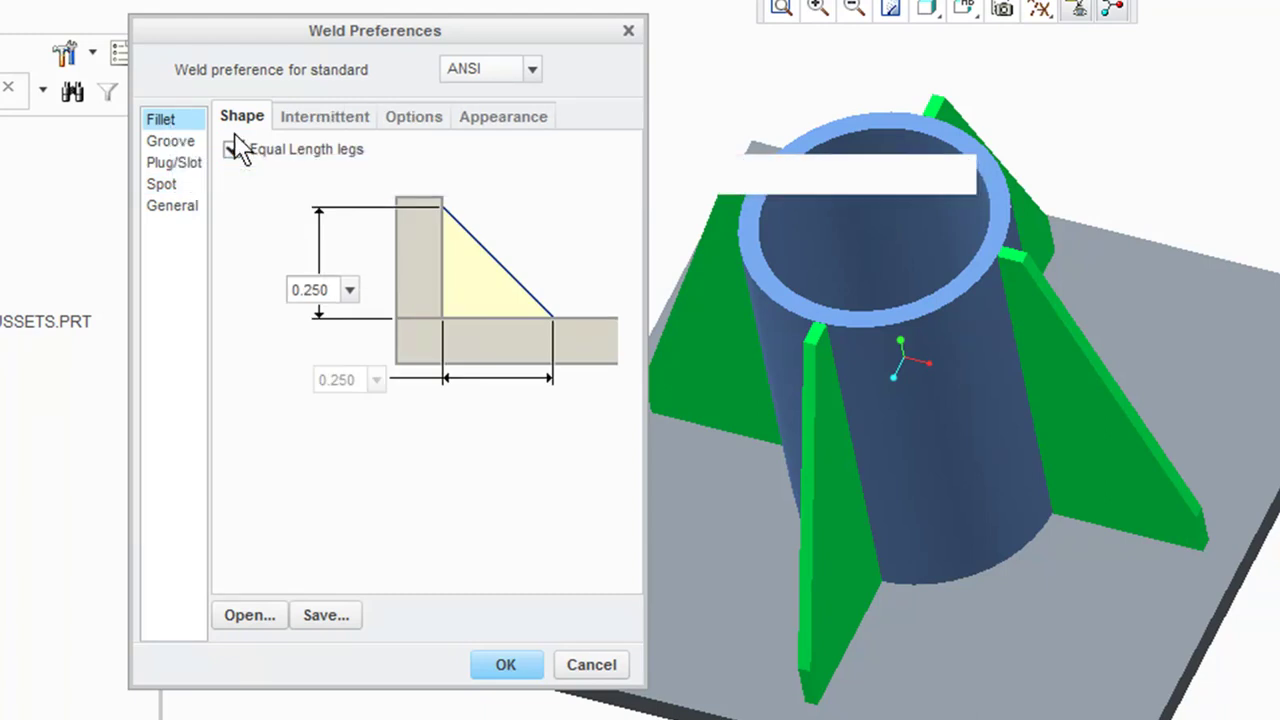
pyautogui.click(329, 118)
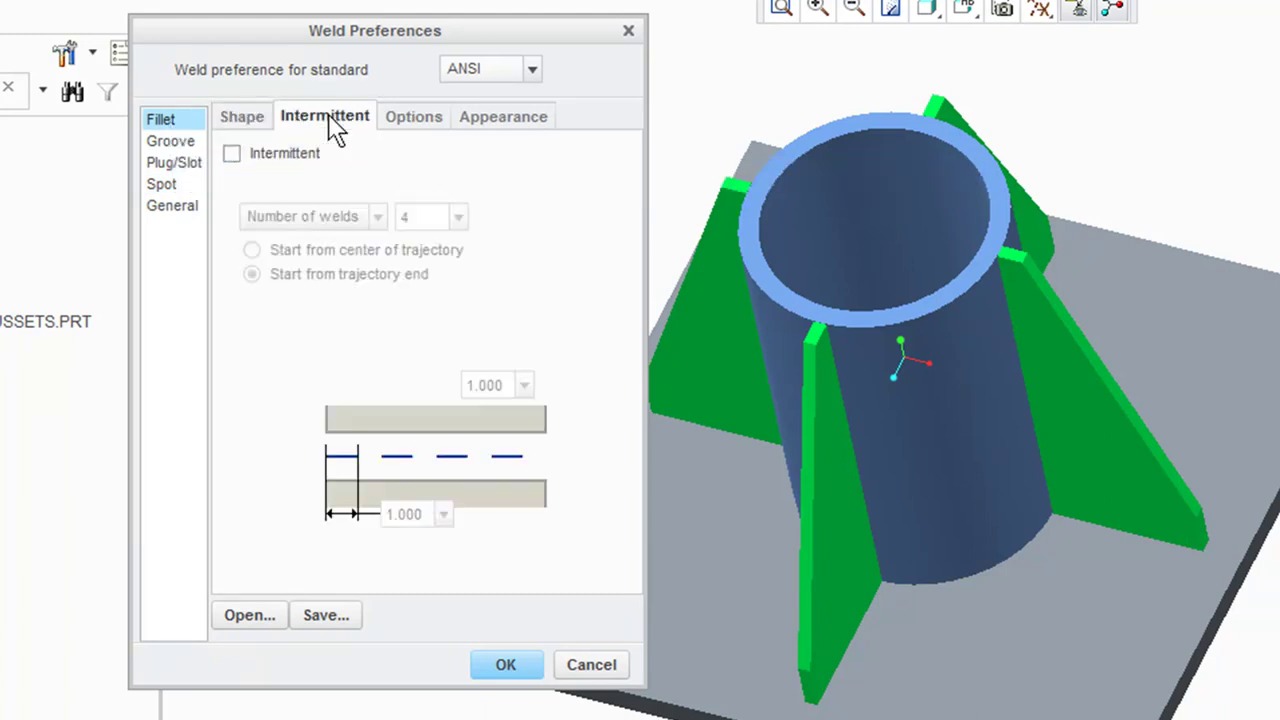
pyautogui.click(232, 158)
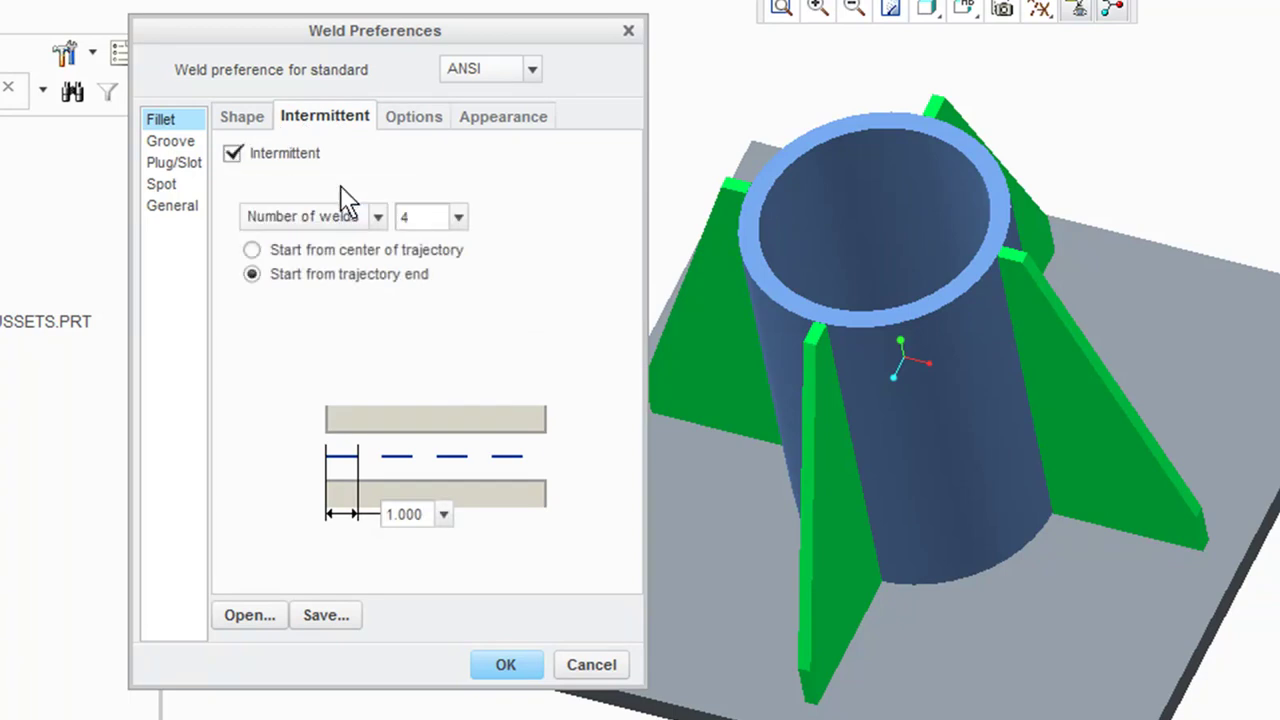
pyautogui.click(418, 216)
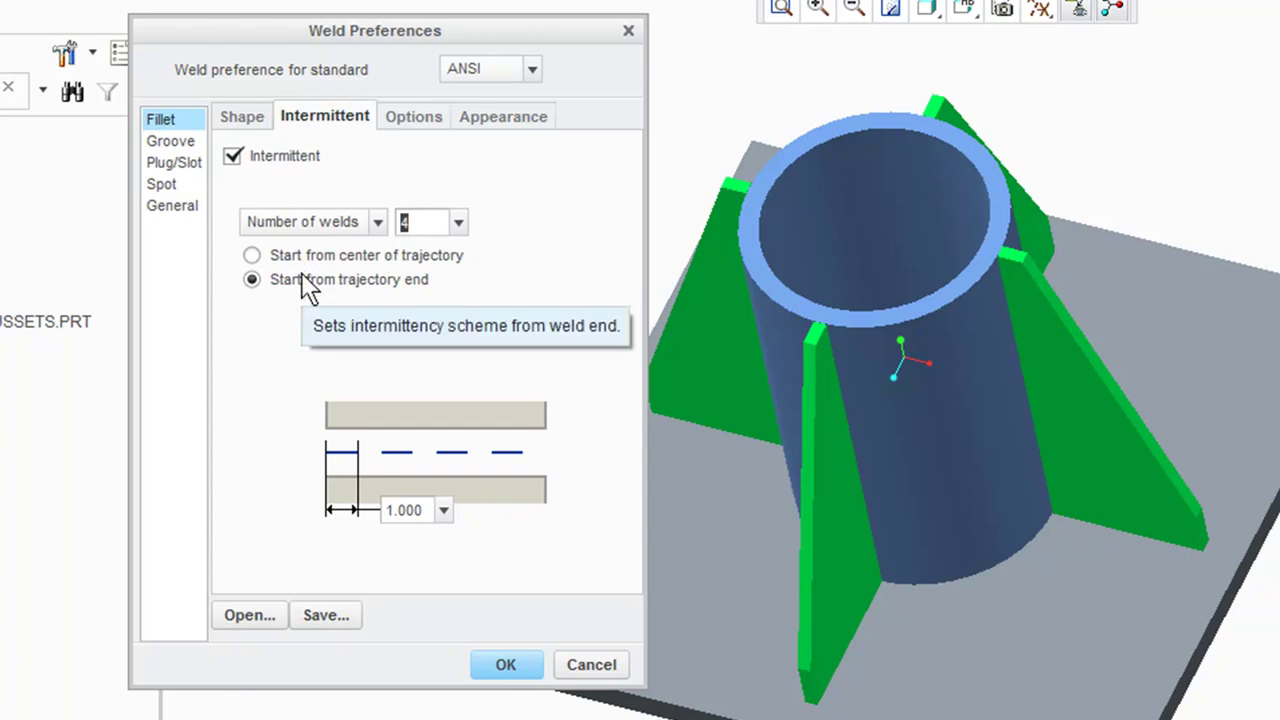
pyautogui.click(430, 511)
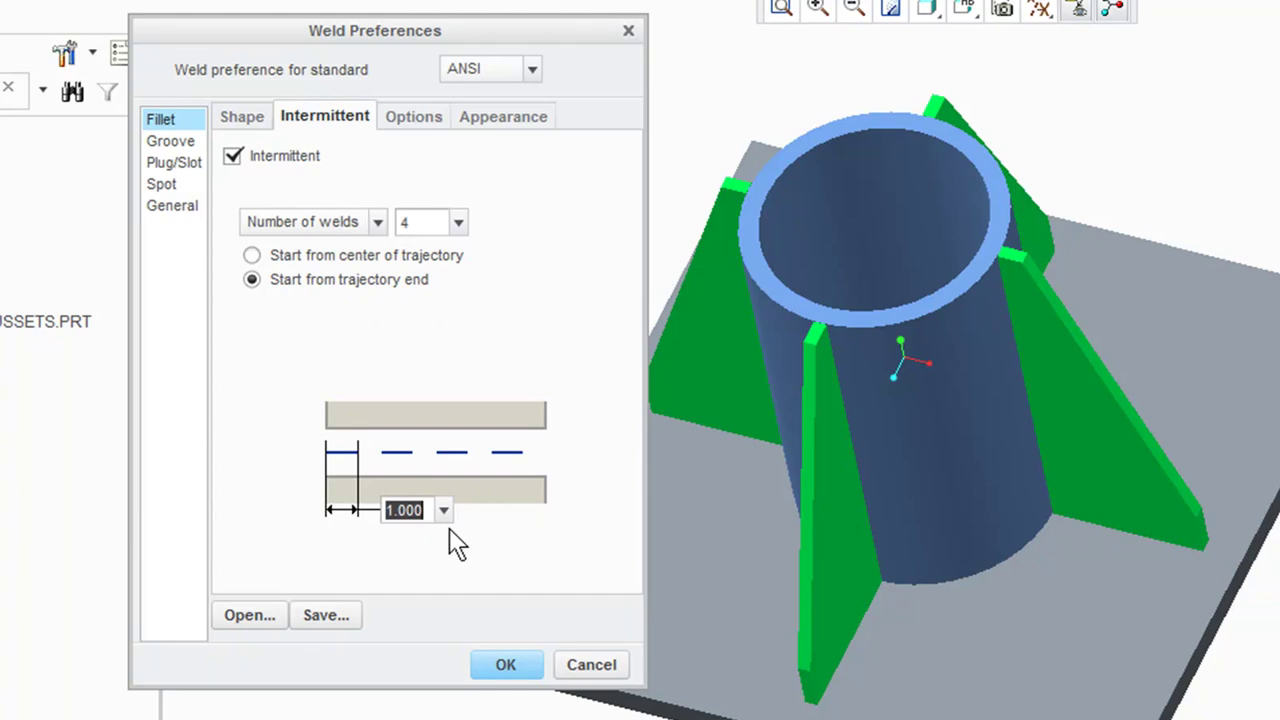
pyautogui.click(532, 70)
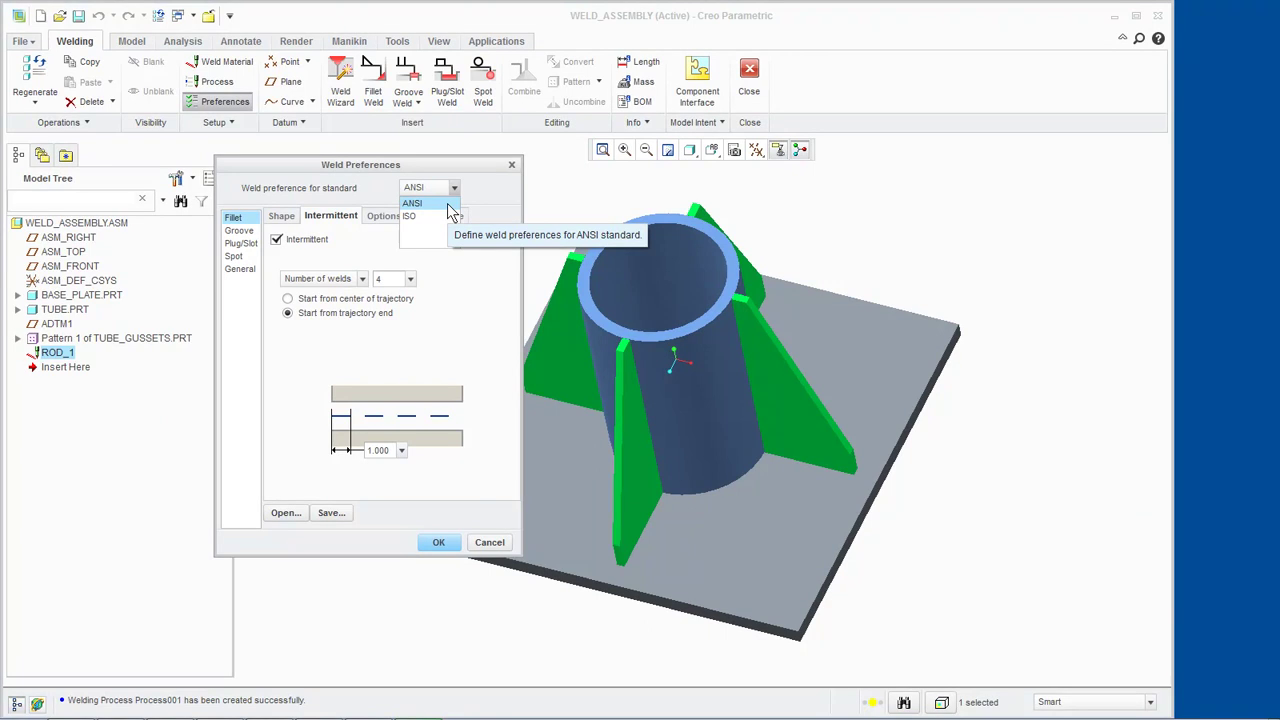
pyautogui.click(491, 383)
pyautogui.click(490, 543)
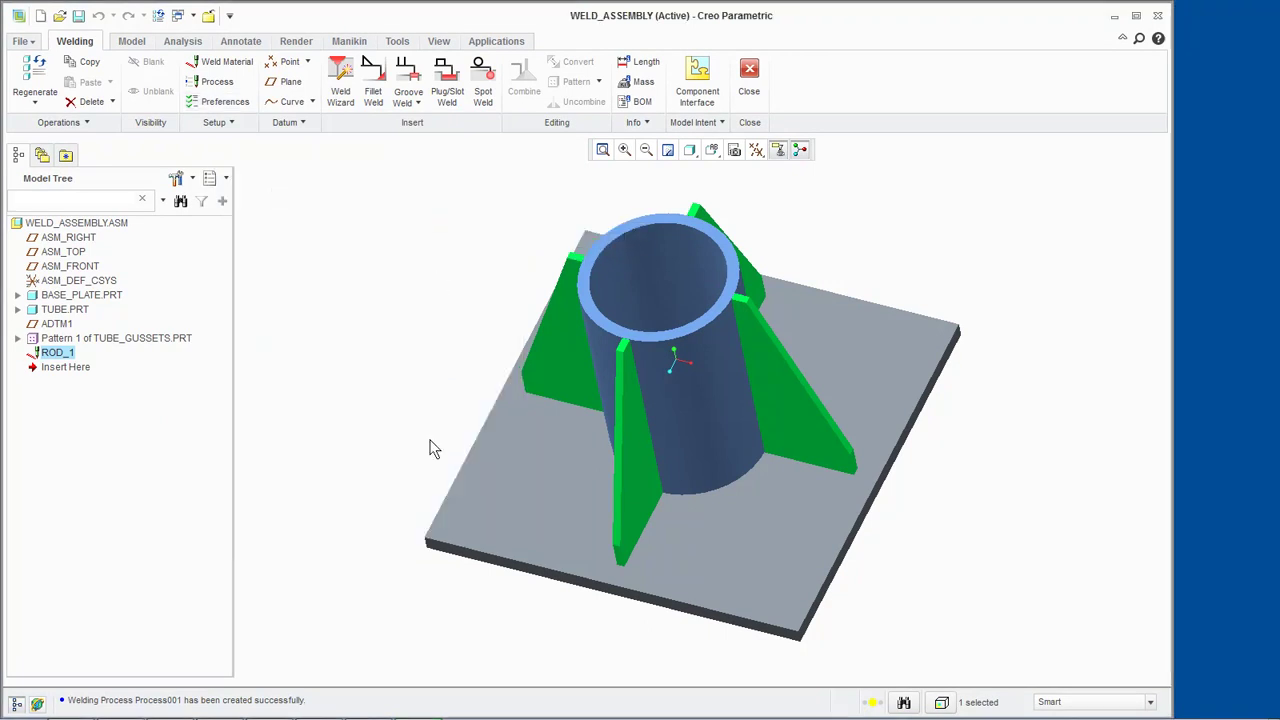
pyautogui.click(231, 127)
pyautogui.click(230, 141)
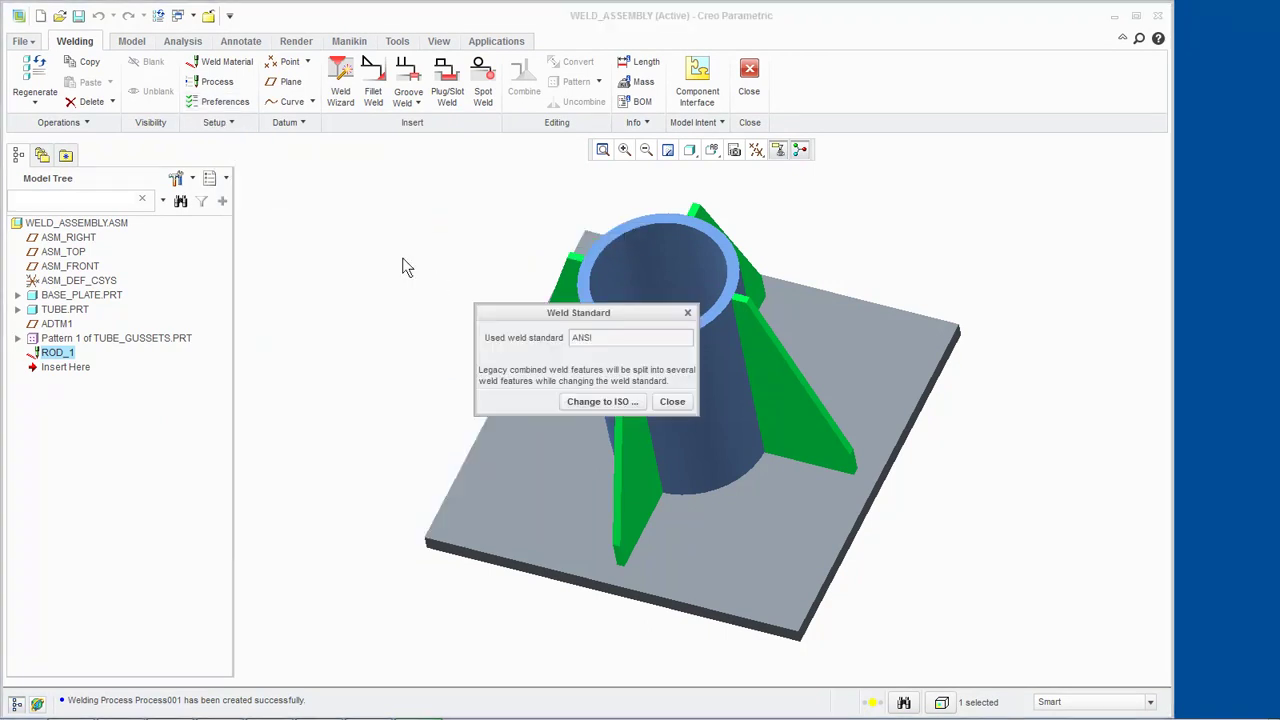
pyautogui.moveTo(490, 318); pyautogui.dragTo(279, 211)
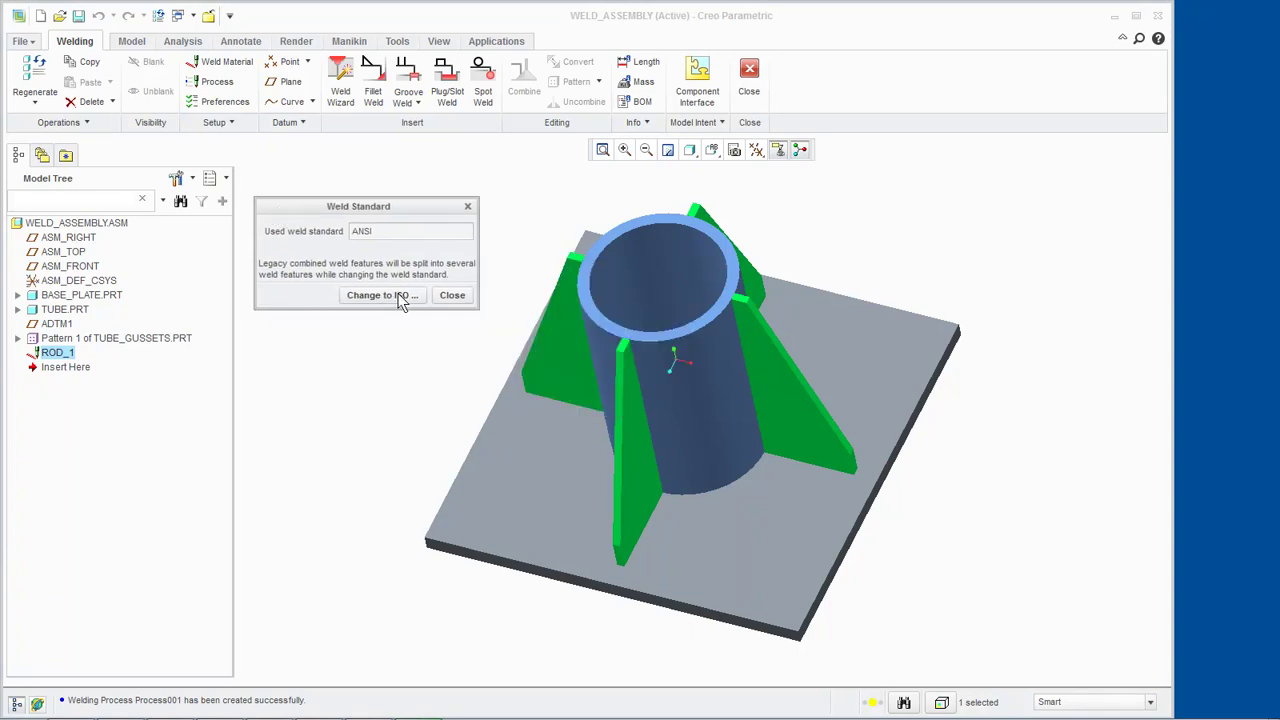
pyautogui.click(452, 295)
pyautogui.click(578, 384)
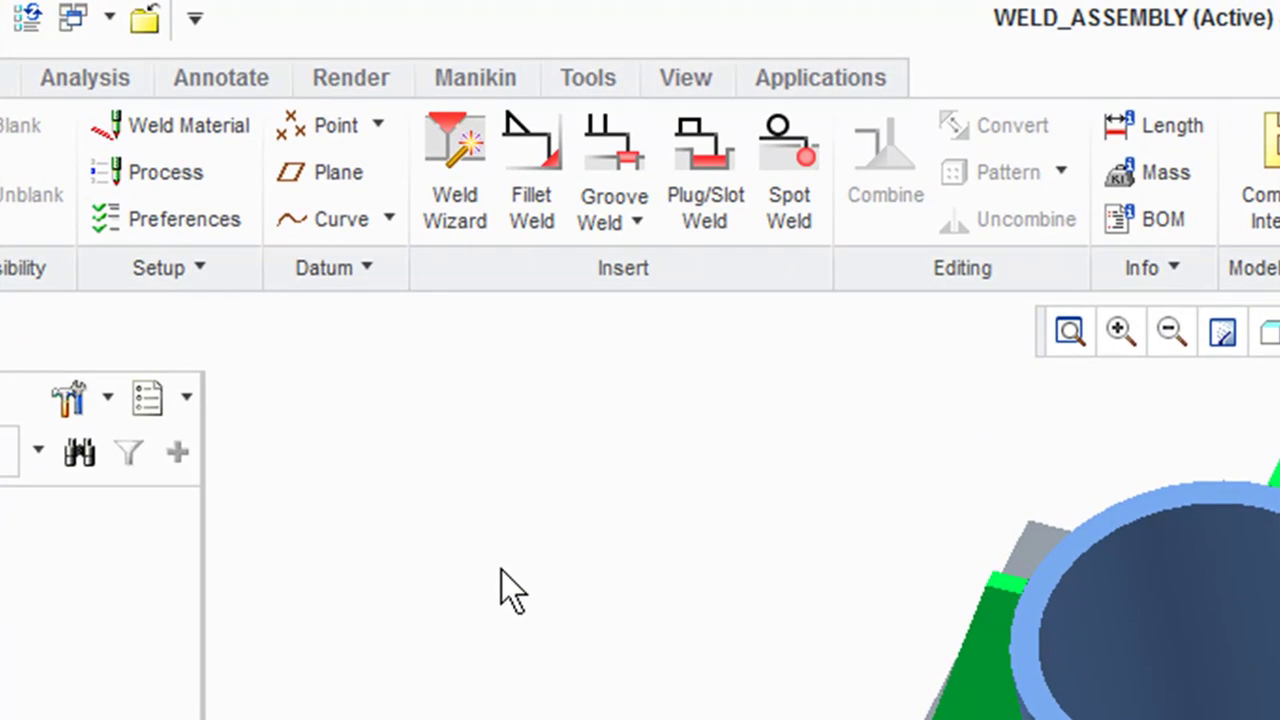
pyautogui.click(640, 223)
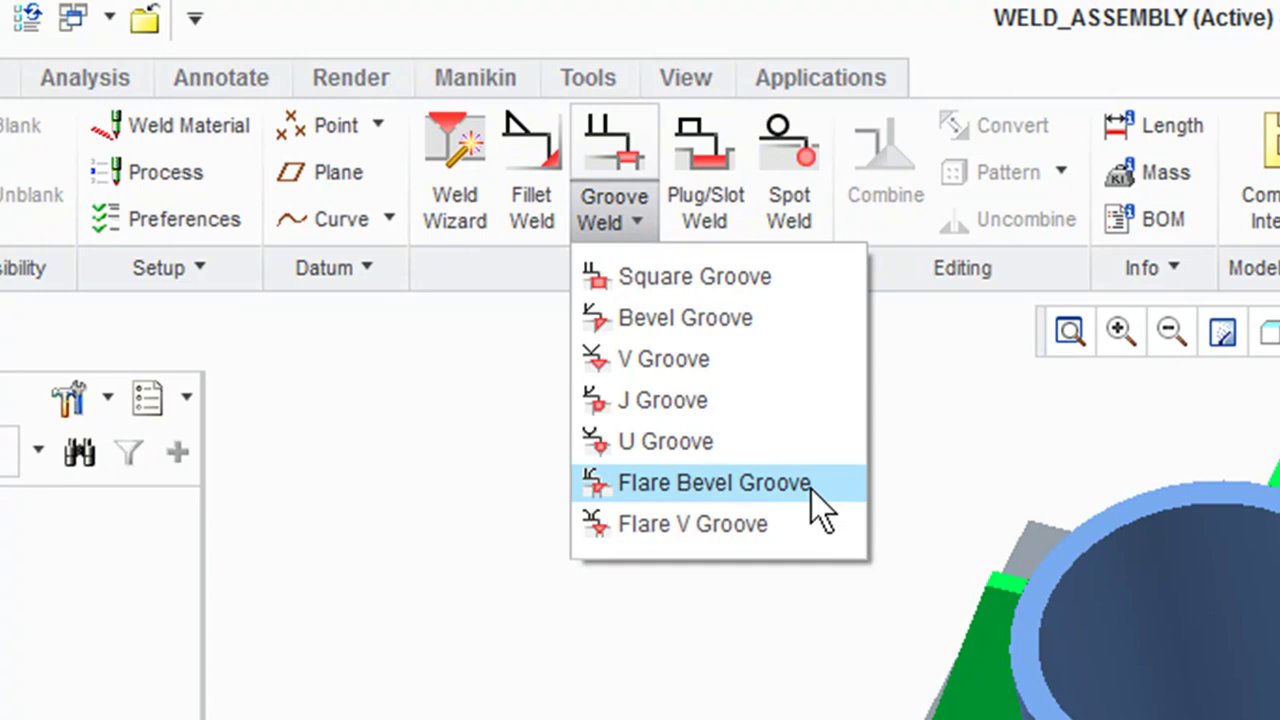
pyautogui.click(758, 617)
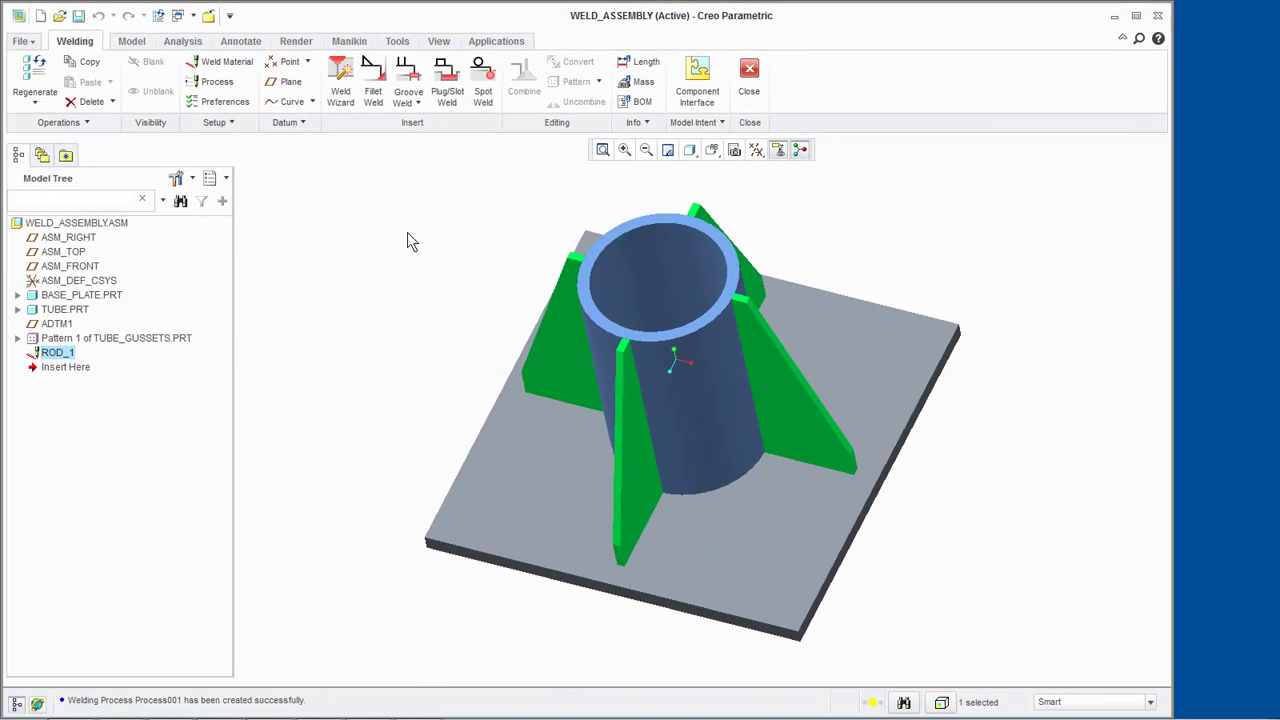
pyautogui.click(345, 92)
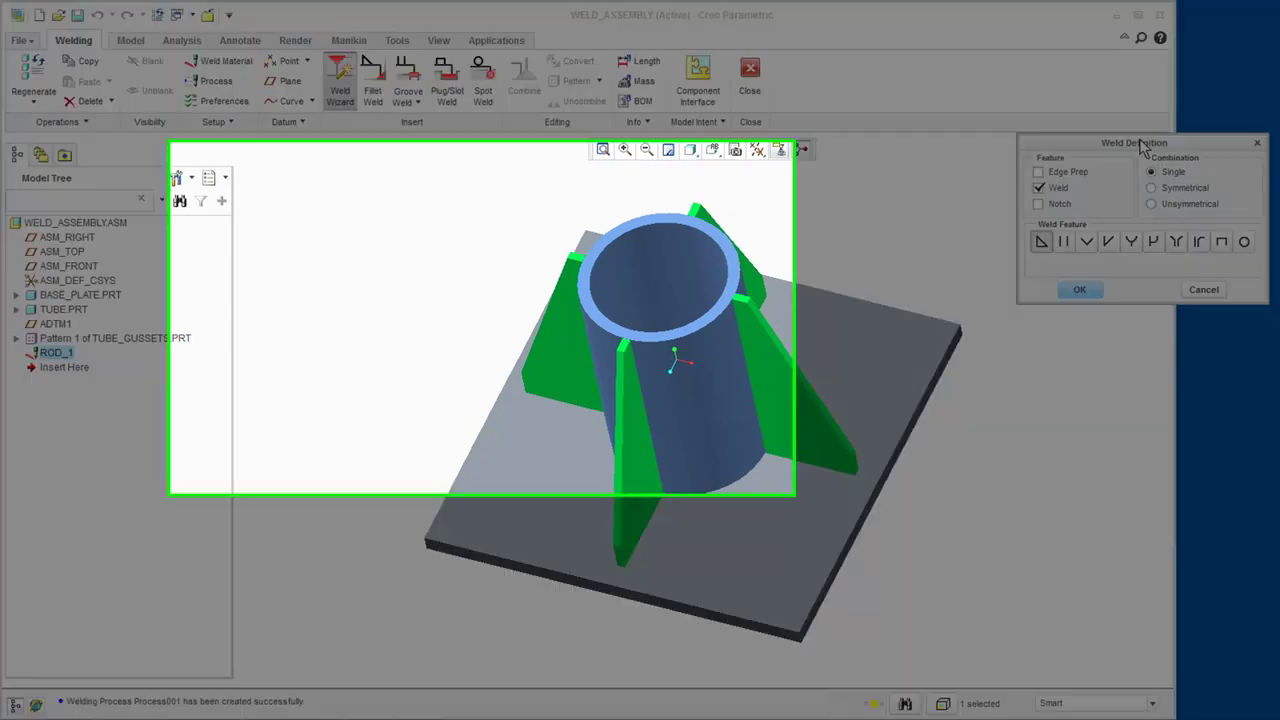
pyautogui.moveTo(1100, 143); pyautogui.dragTo(377, 173)
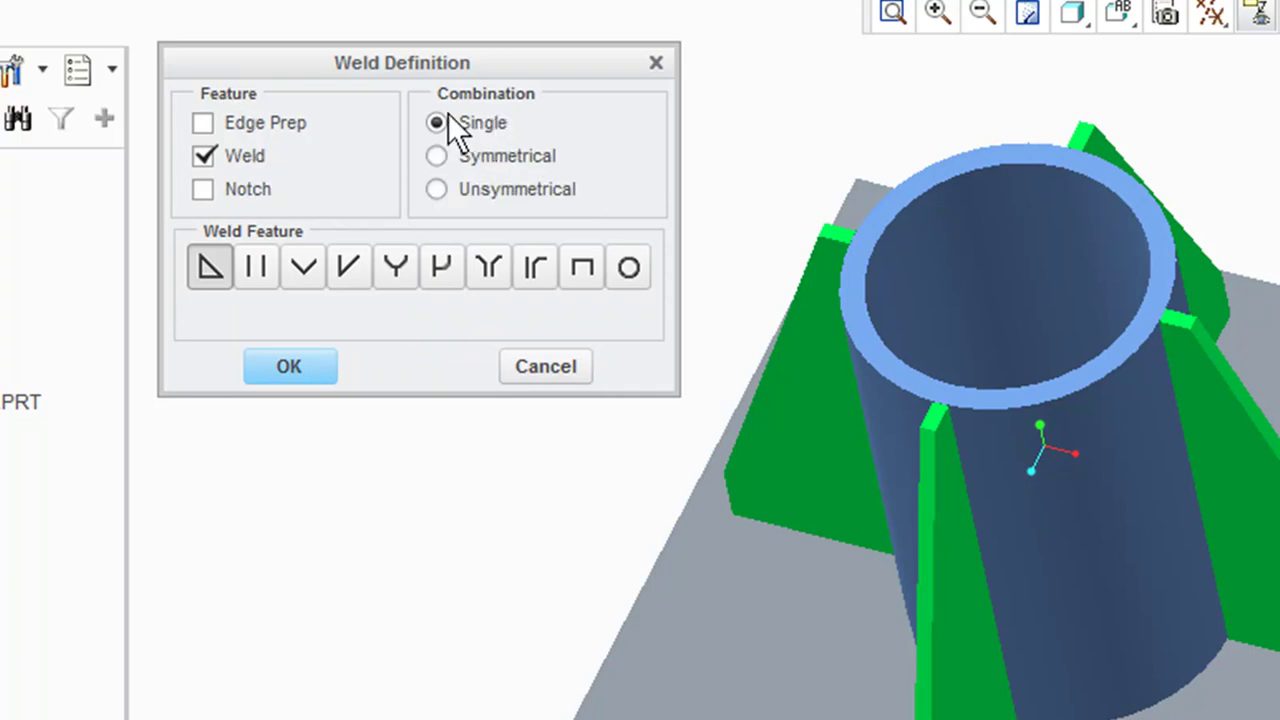
pyautogui.click(256, 266)
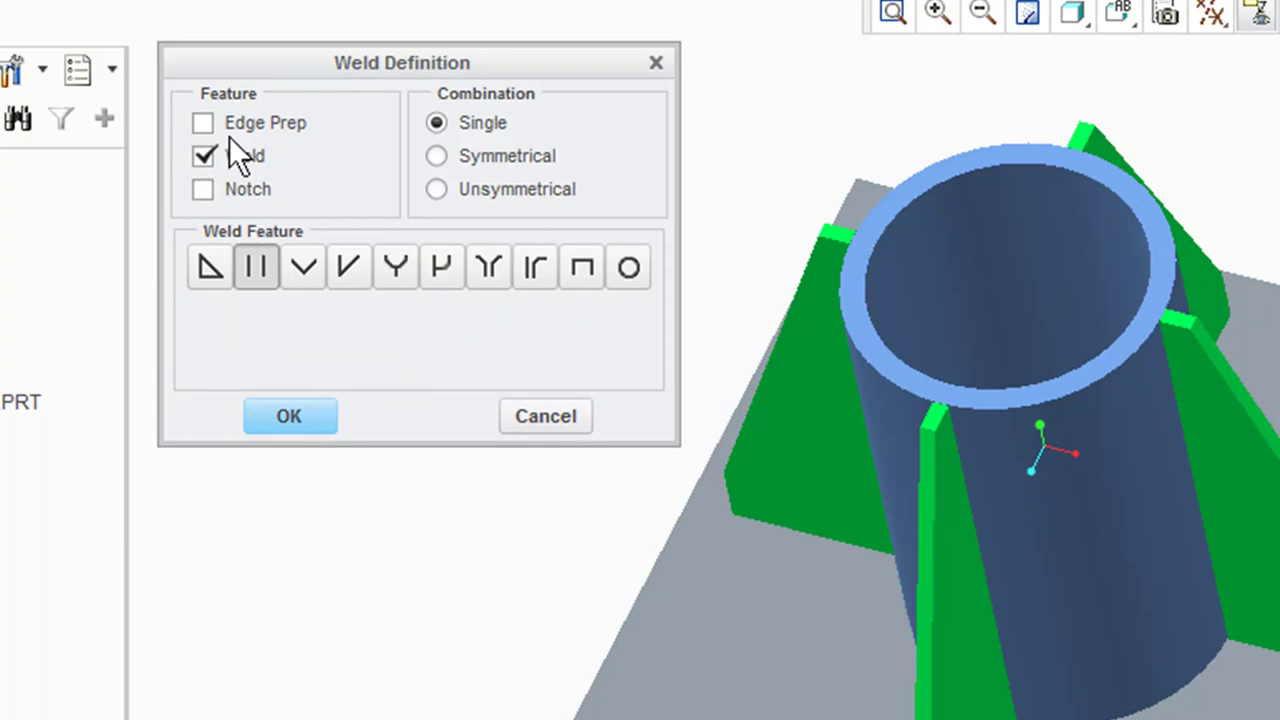
pyautogui.click(203, 122)
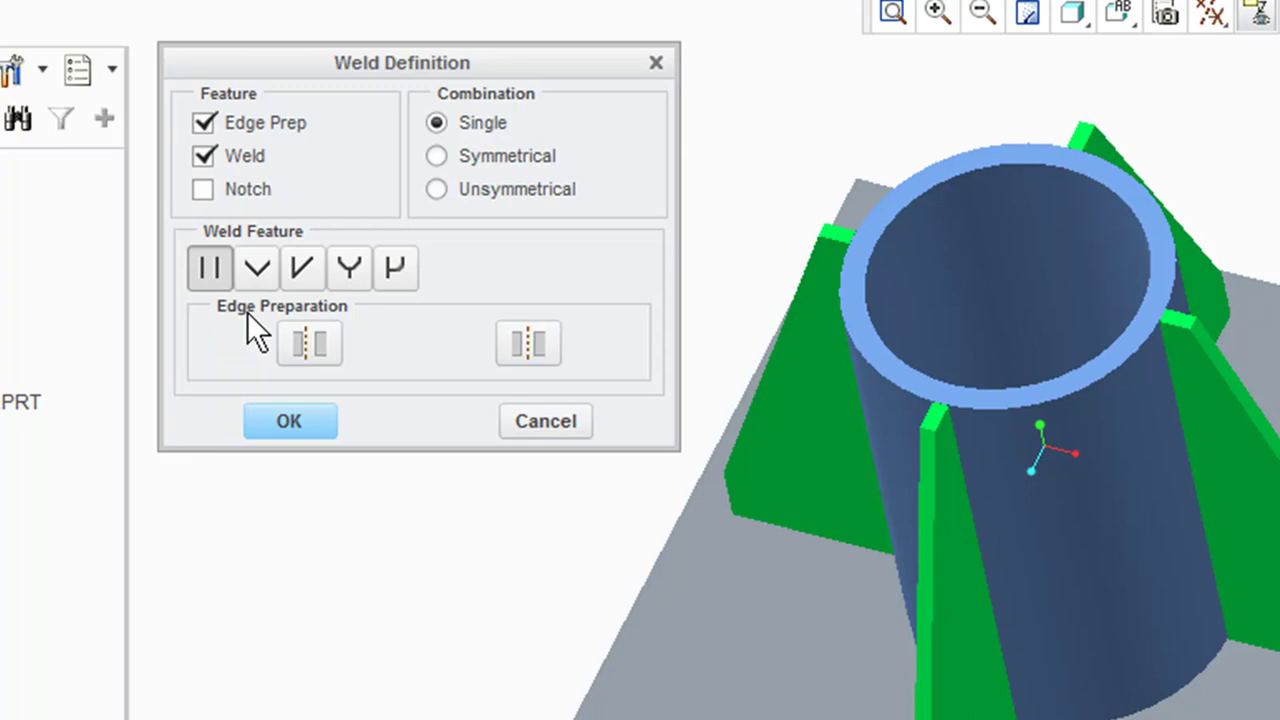
pyautogui.click(202, 189)
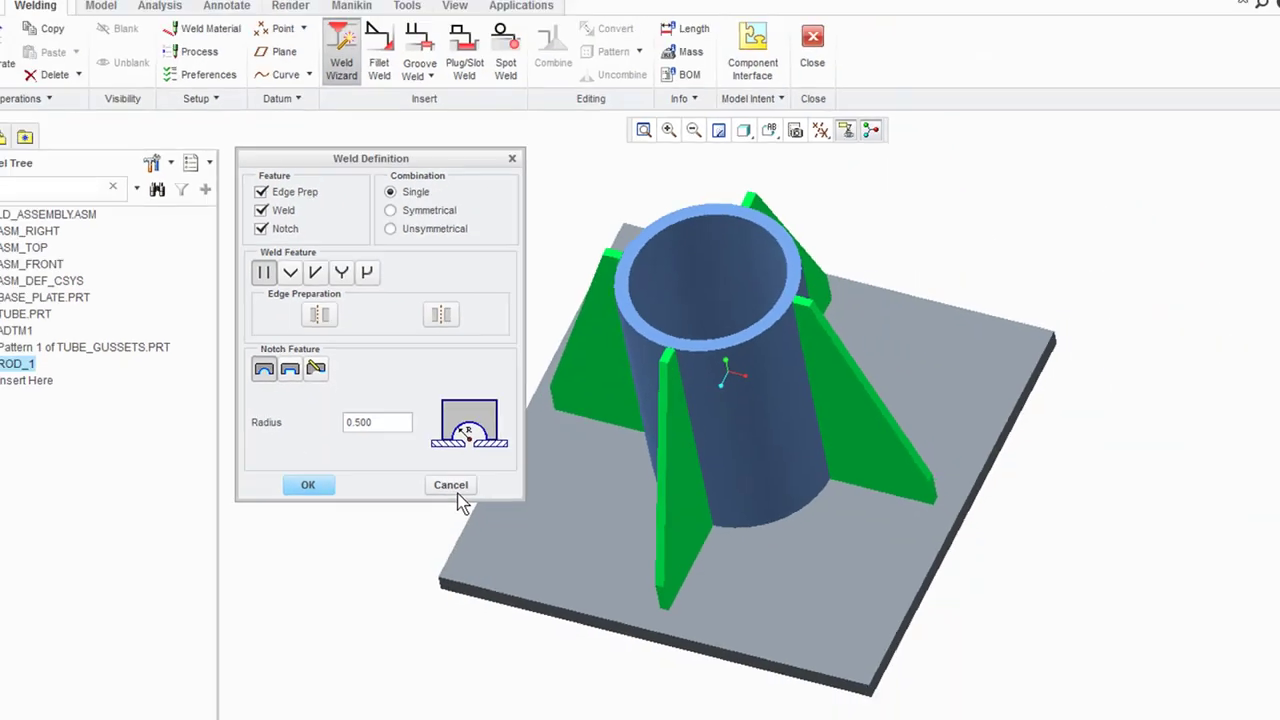
pyautogui.click(546, 650)
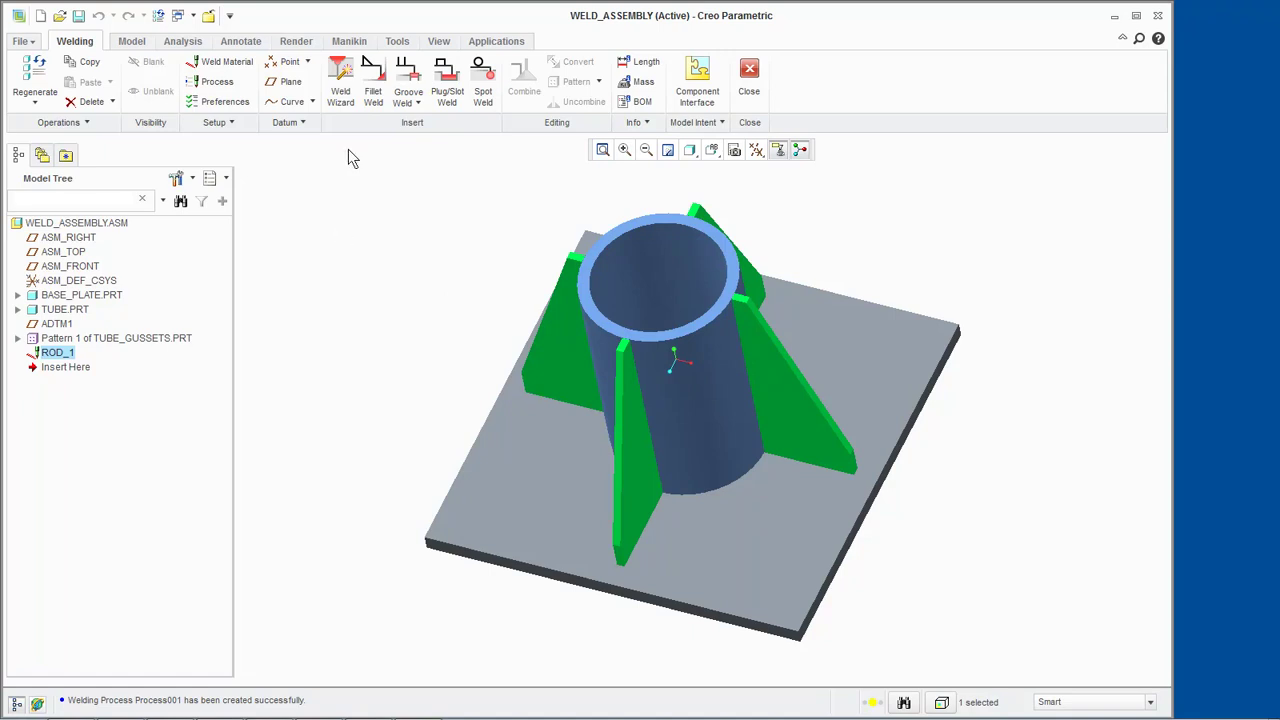
# - In Weld Wizard, drop Edge Prep and choose a Fillet weld with a Round corner notch (radius 0.500)
pyautogui.click(341, 82)
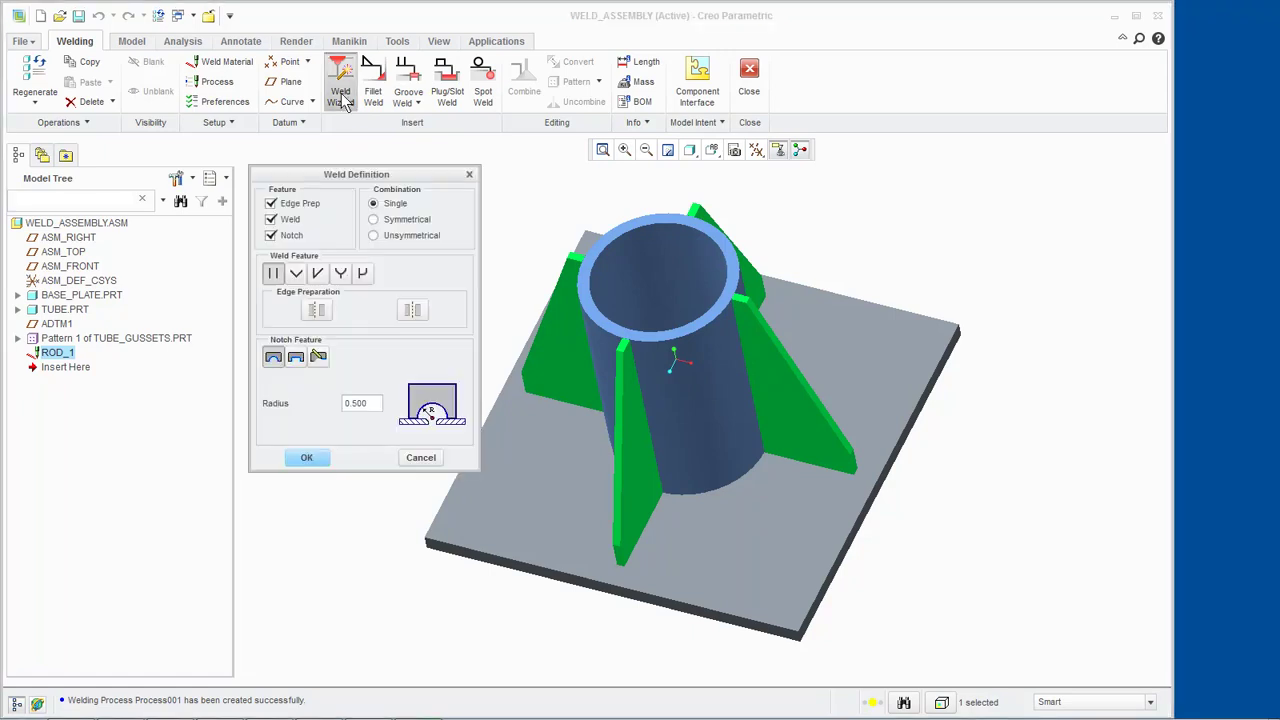
pyautogui.click(270, 203)
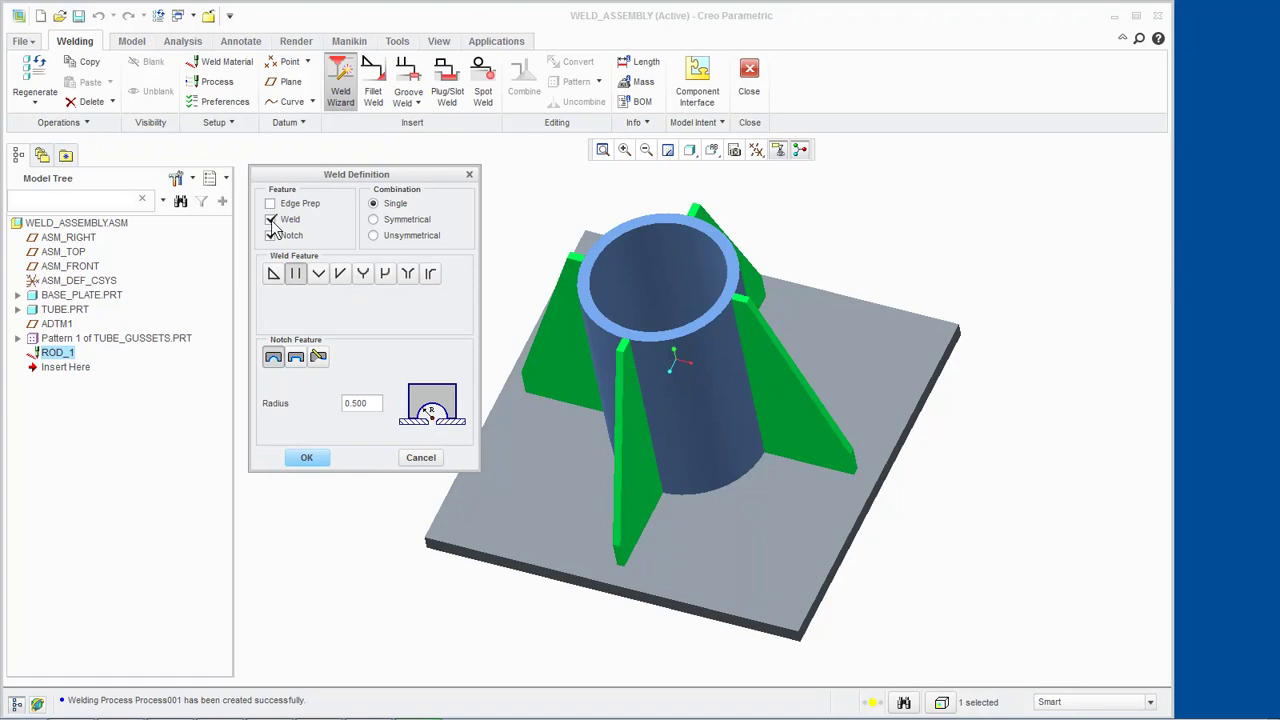
pyautogui.click(276, 277)
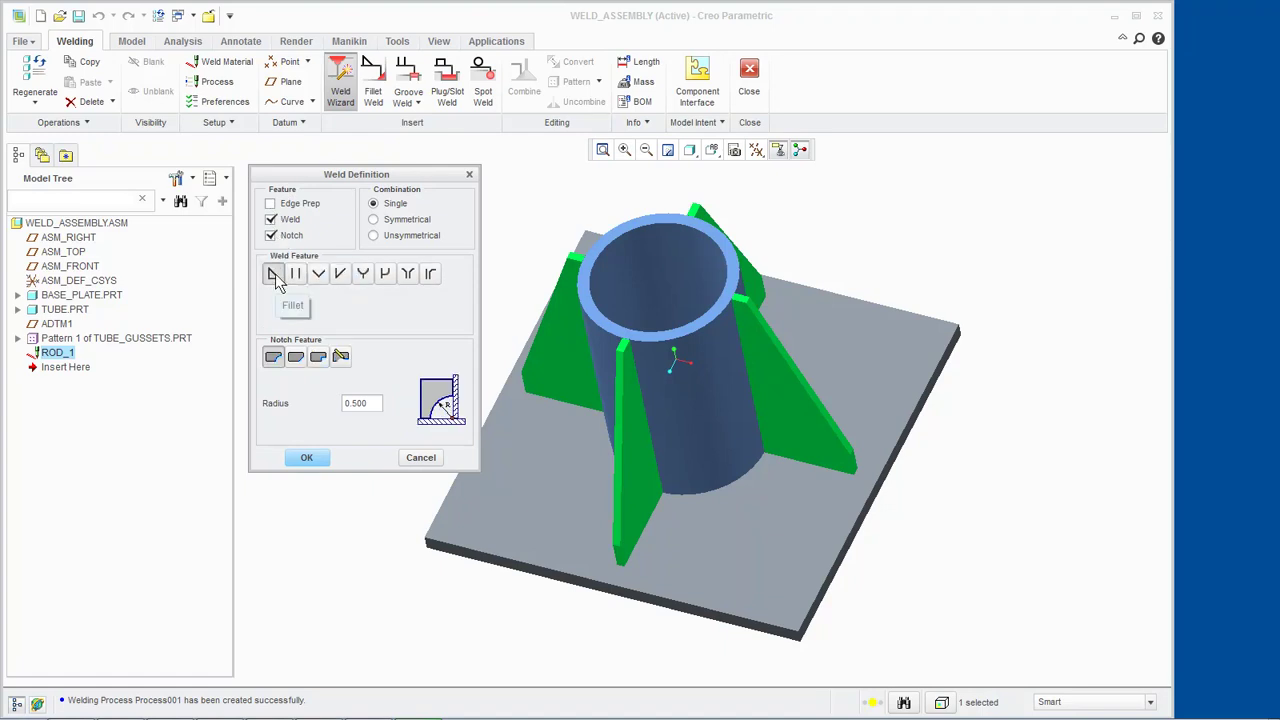
pyautogui.click(278, 357)
pyautogui.click(309, 458)
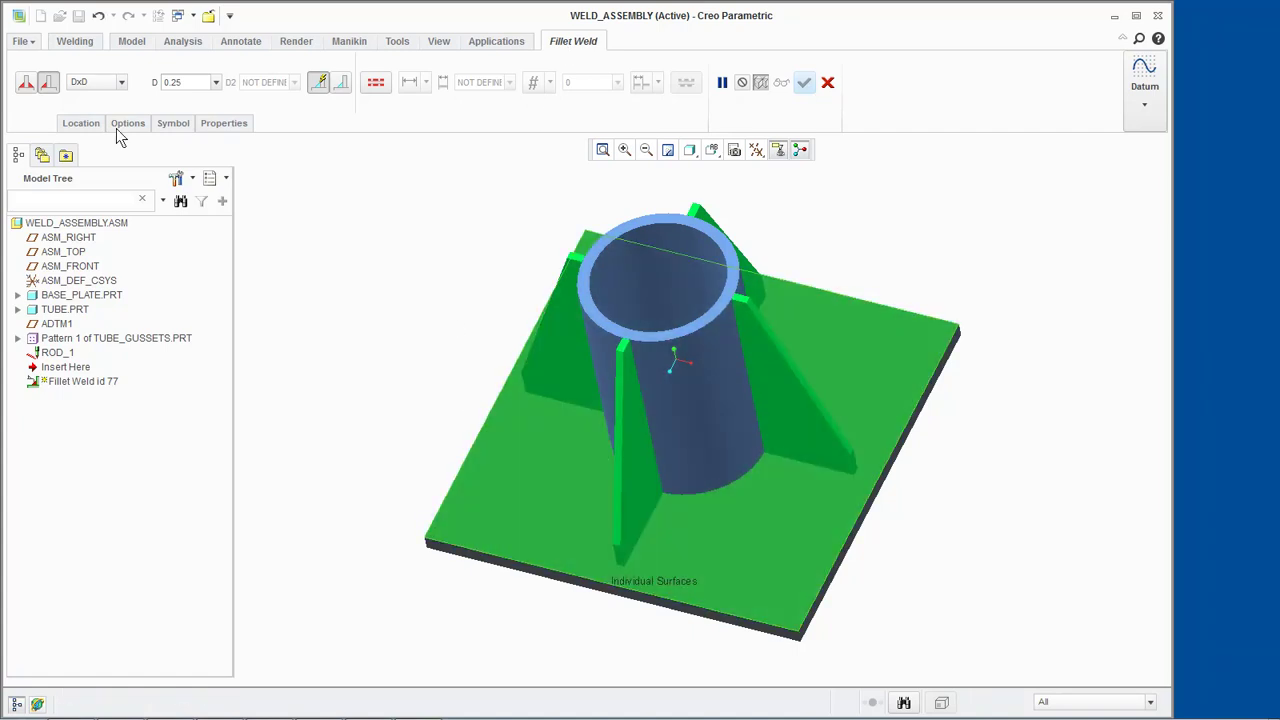
# - Pick the tube's outer surface as side 2 and complete the 0.25 fillet weld around its base
pyautogui.click(88, 126)
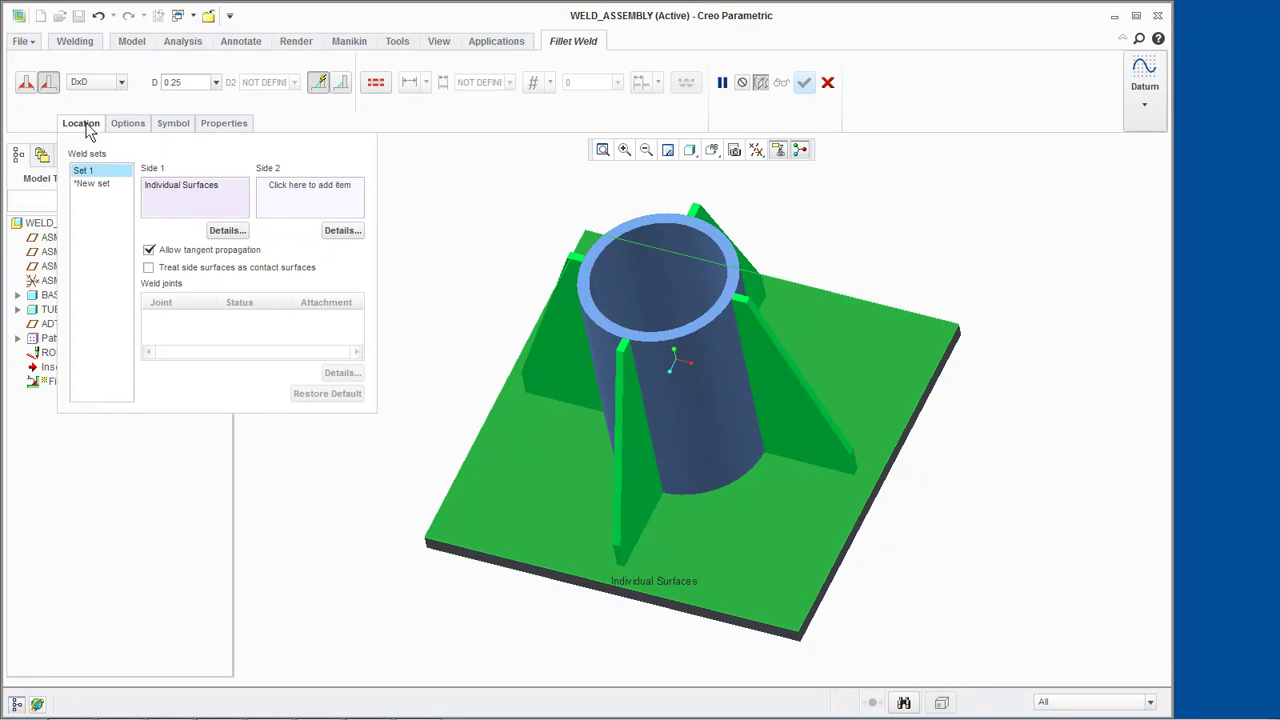
pyautogui.click(300, 215)
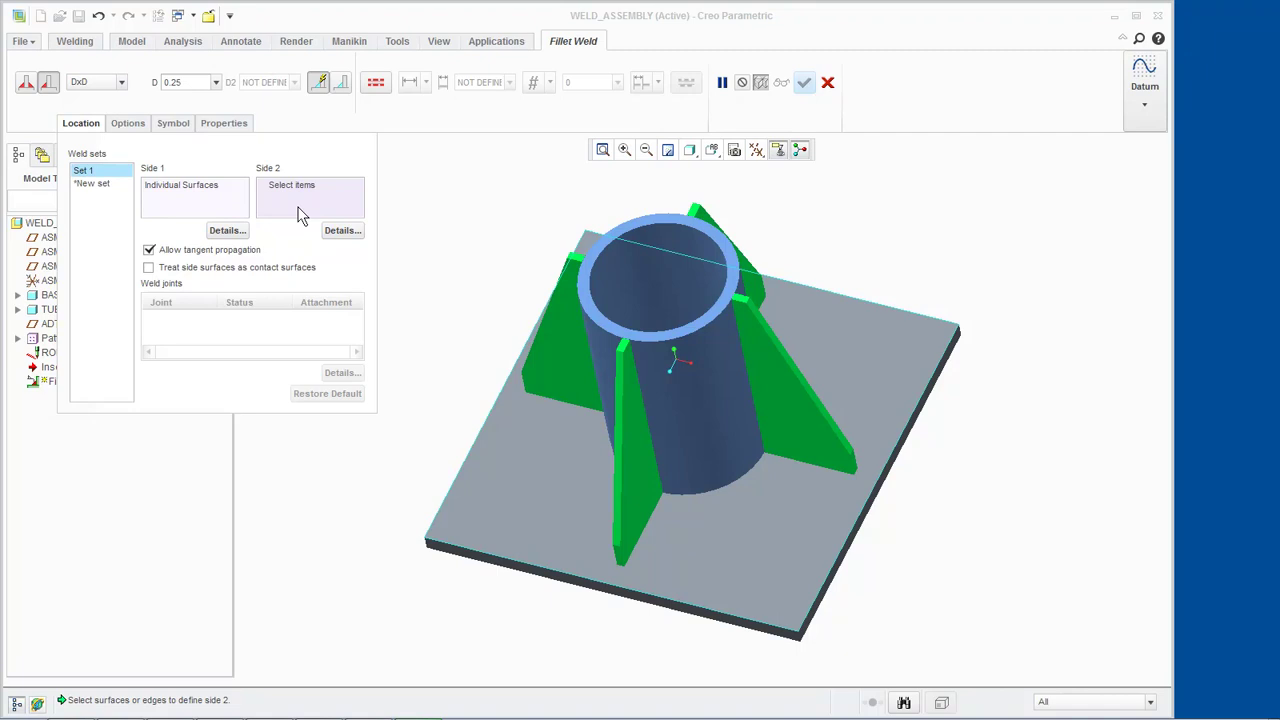
pyautogui.click(715, 385)
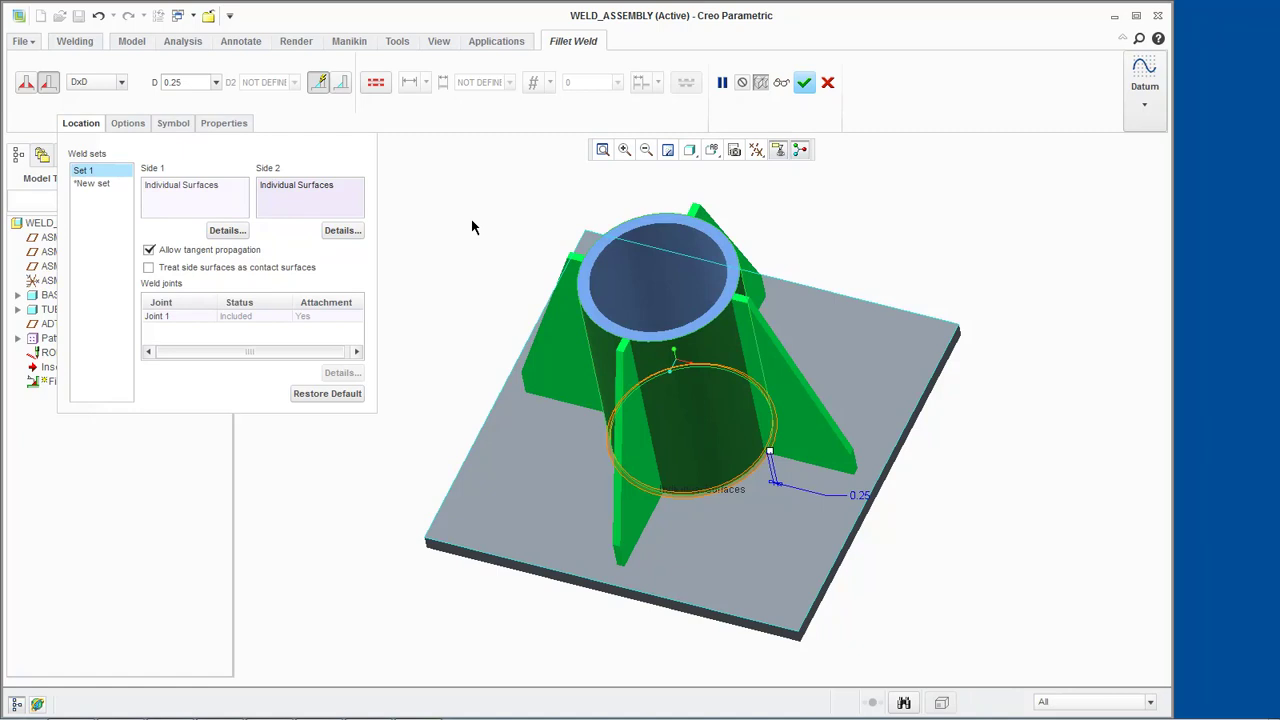
pyautogui.click(804, 83)
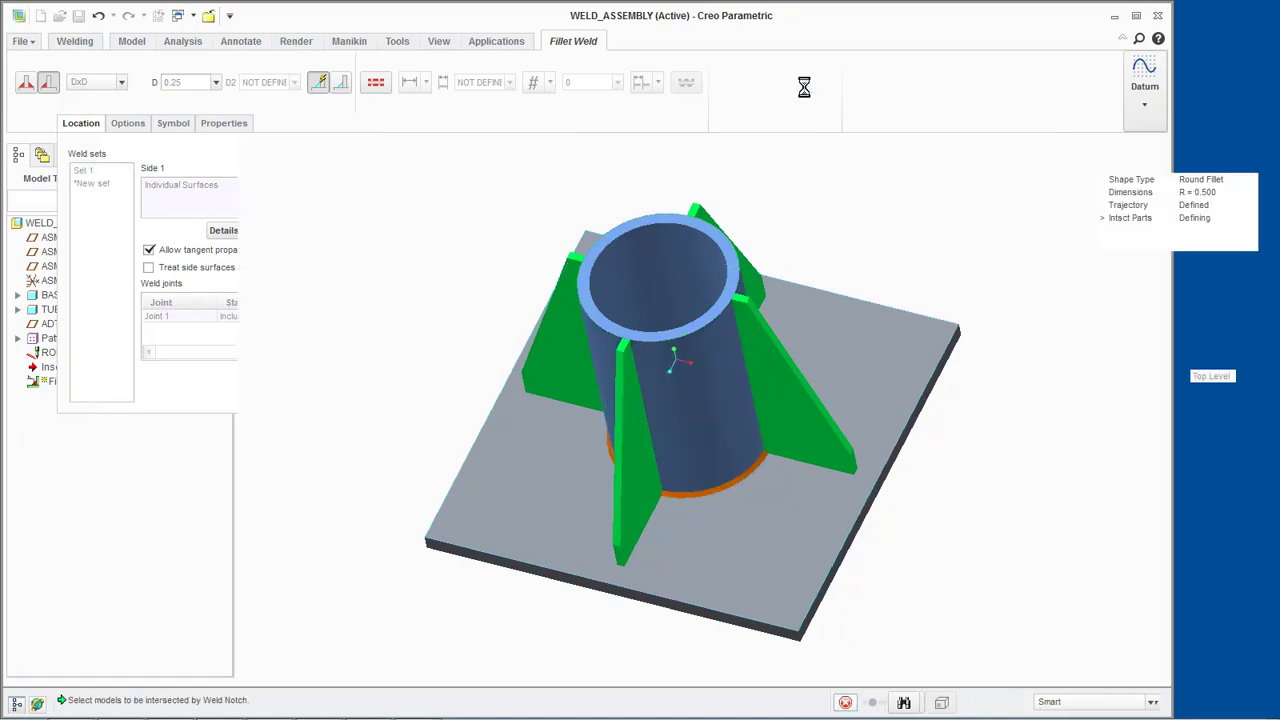
# - AutoAdd the four TUBE_GUSSETS as intersected parts and finish the radius 0.500 assembly weld notch
pyautogui.click(624, 149)
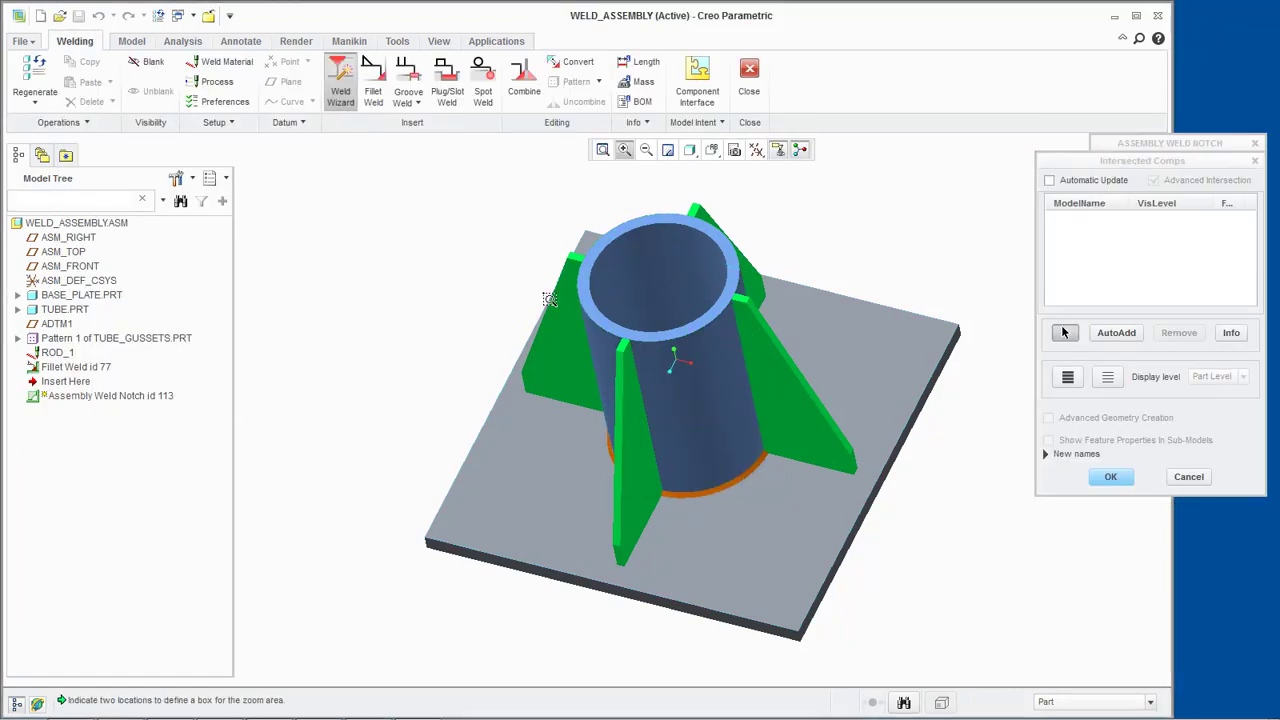
pyautogui.click(513, 347)
pyautogui.click(871, 586)
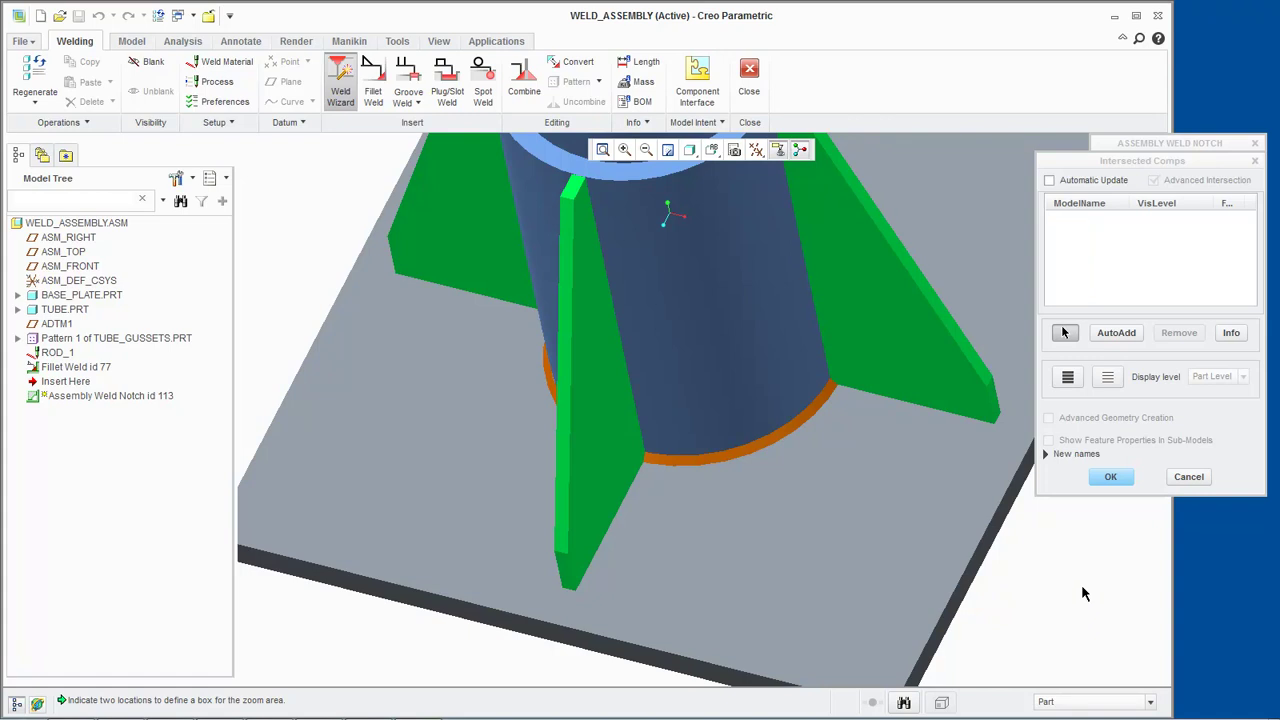
pyautogui.click(1175, 266)
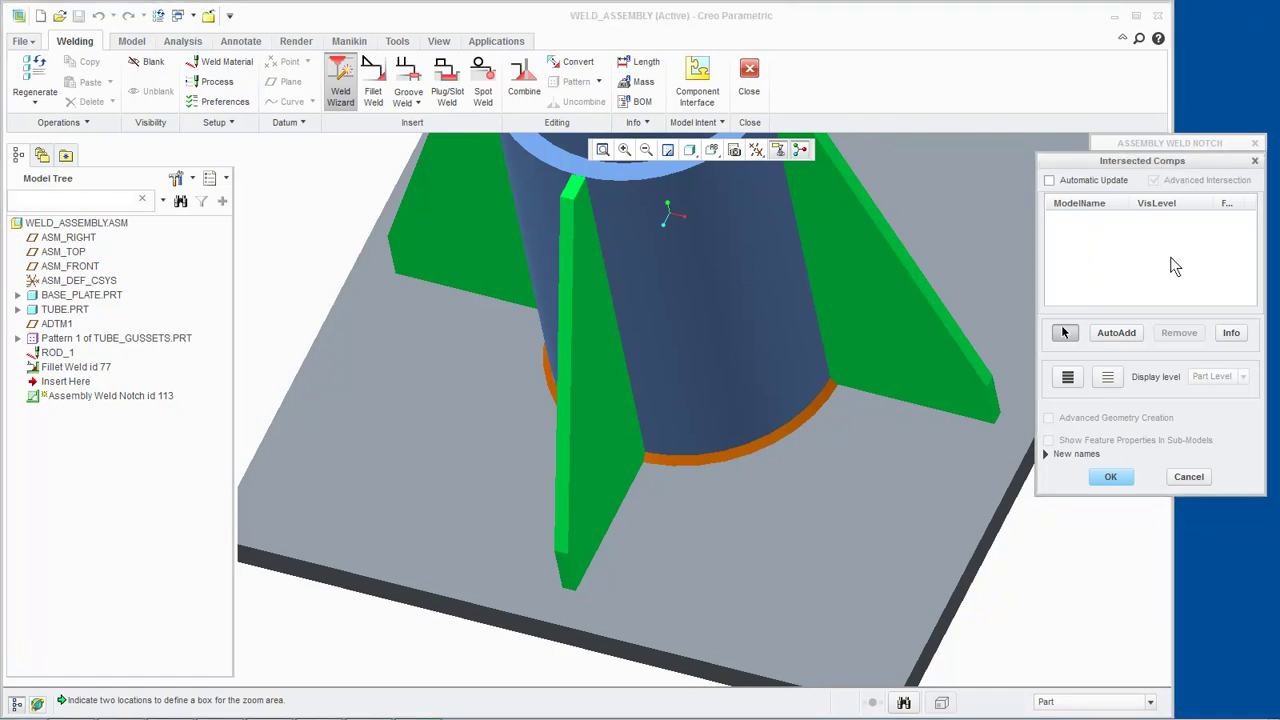
pyautogui.click(1120, 333)
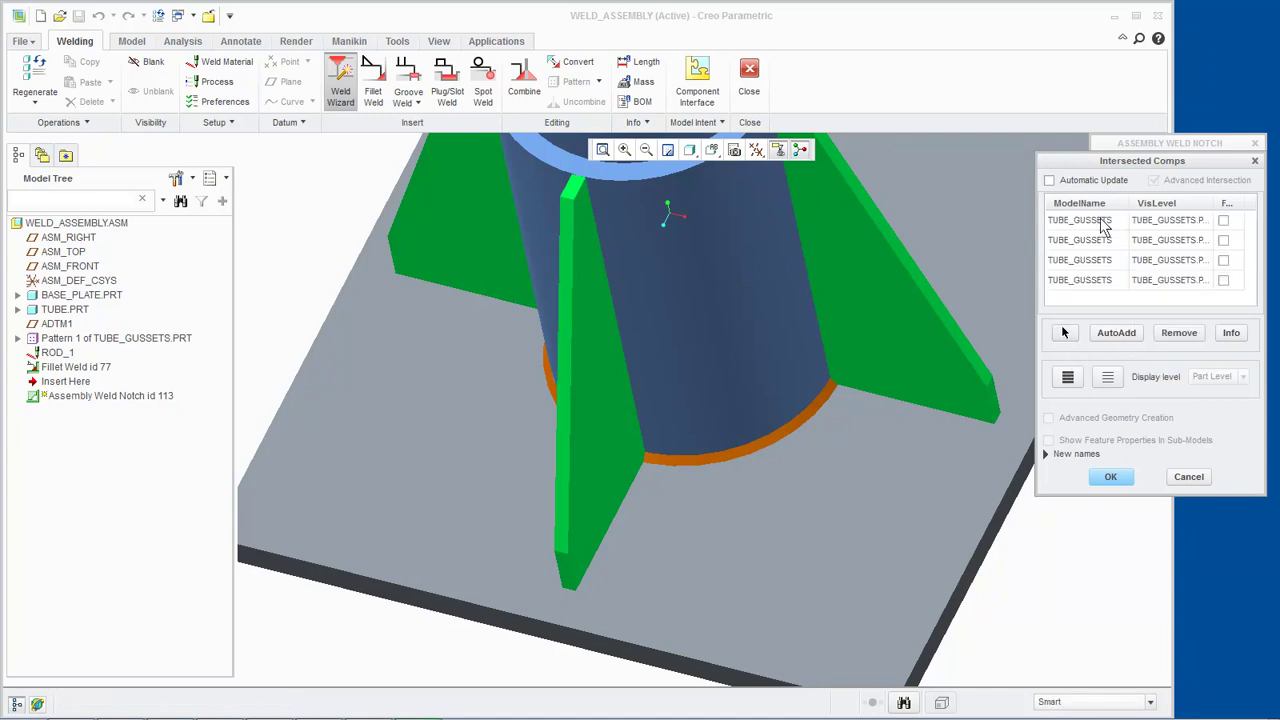
pyautogui.click(1110, 477)
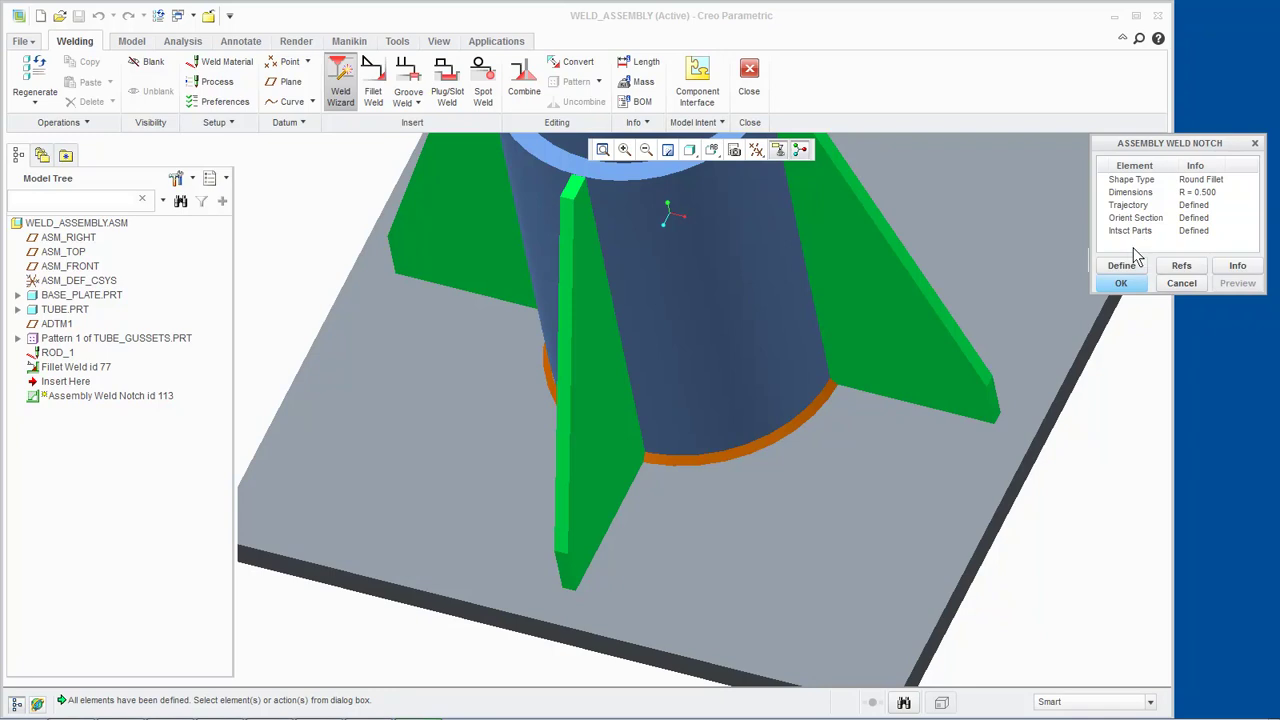
pyautogui.click(1121, 283)
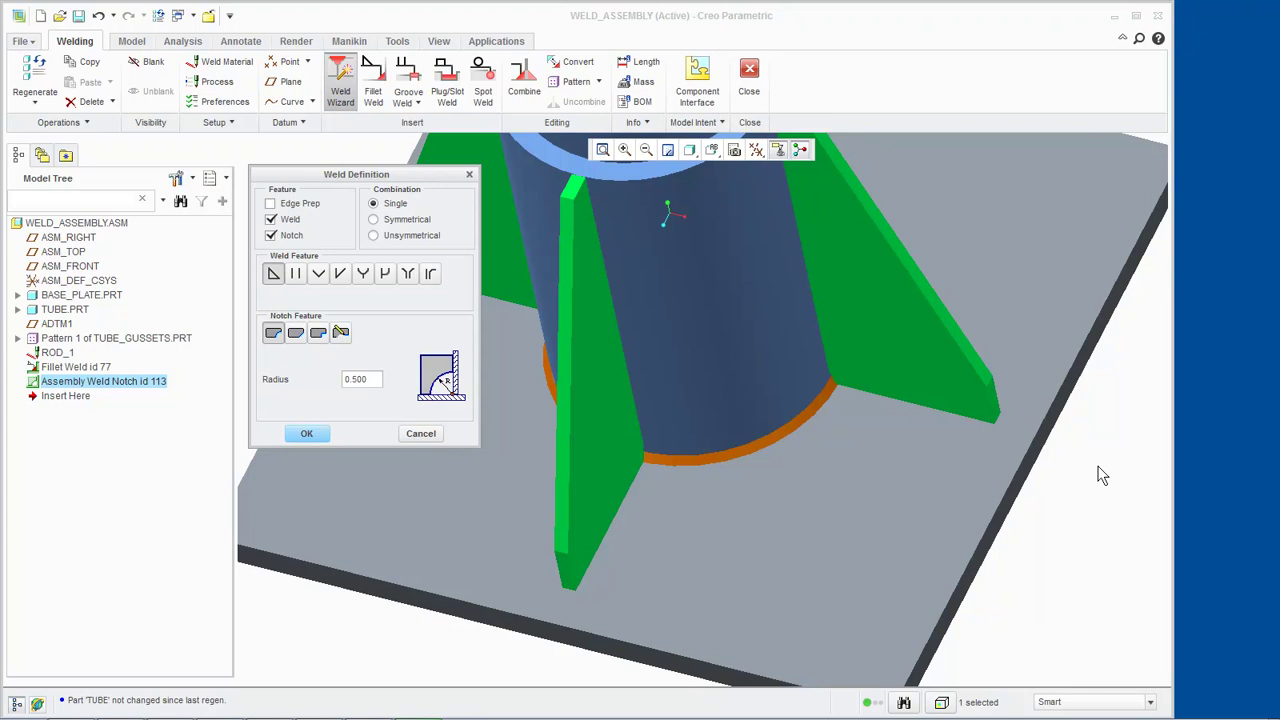
# - Cancel the Weld Definition window, then orbit and zoom in on the gusset and weld bead corner
pyautogui.click(423, 433)
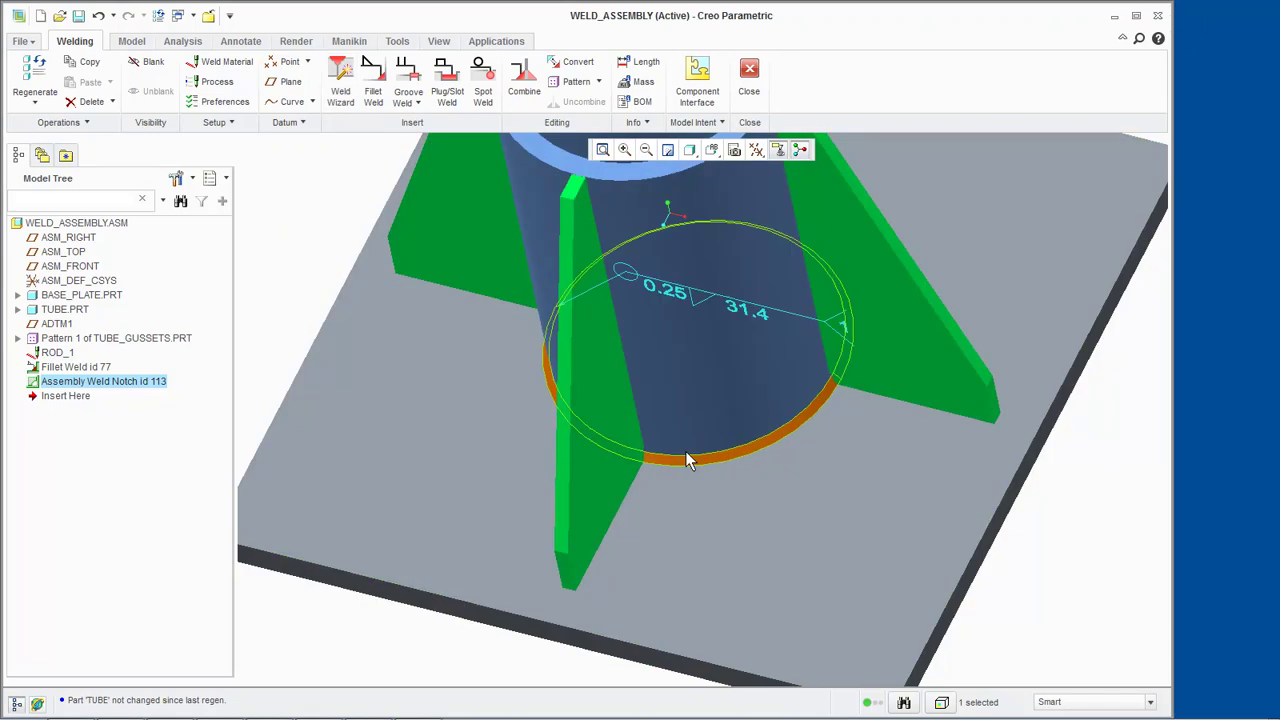
pyautogui.moveTo(806, 432); pyautogui.dragTo(828, 372, button='middle')
pyautogui.click(624, 150)
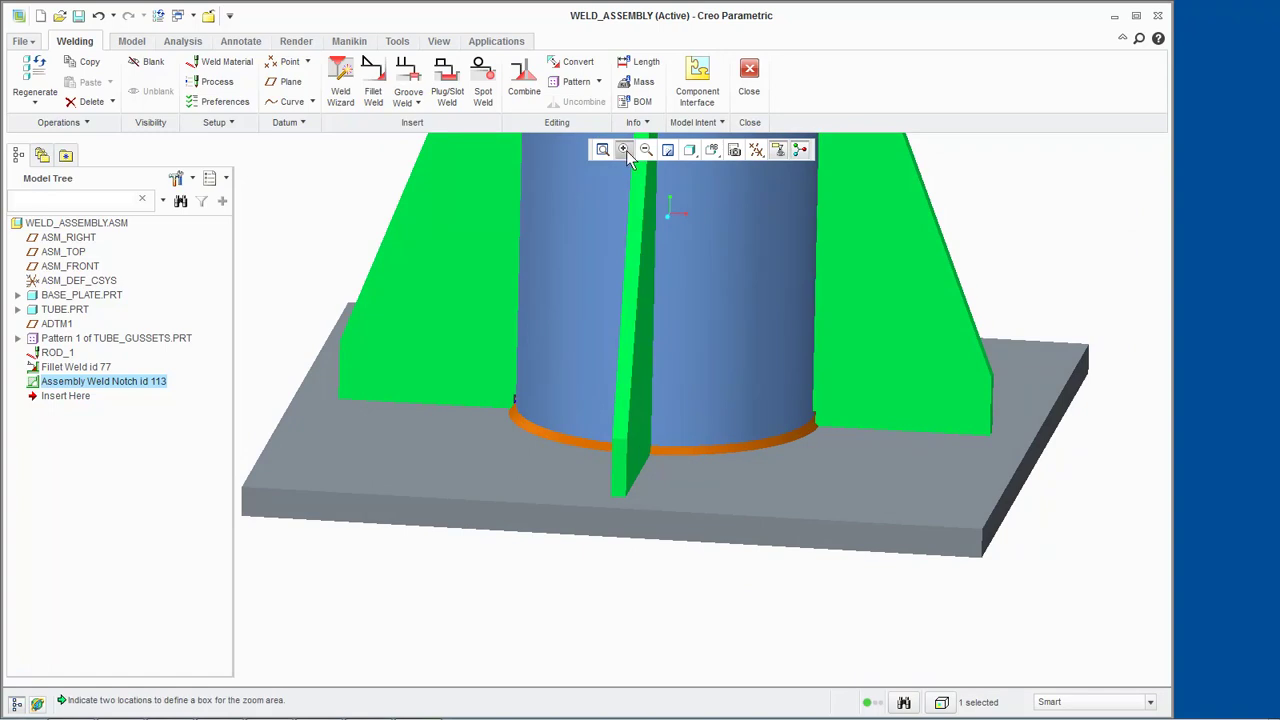
pyautogui.click(803, 403)
pyautogui.click(842, 450)
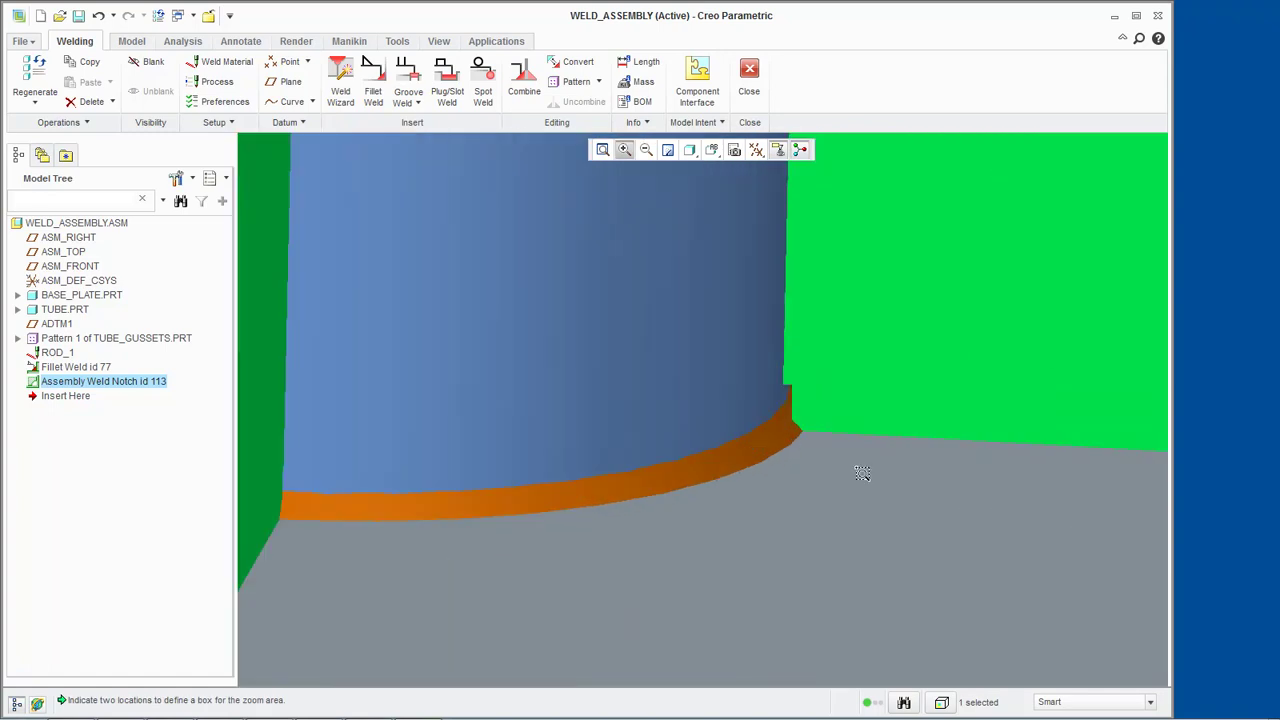
pyautogui.scroll(-2, 753, 278)
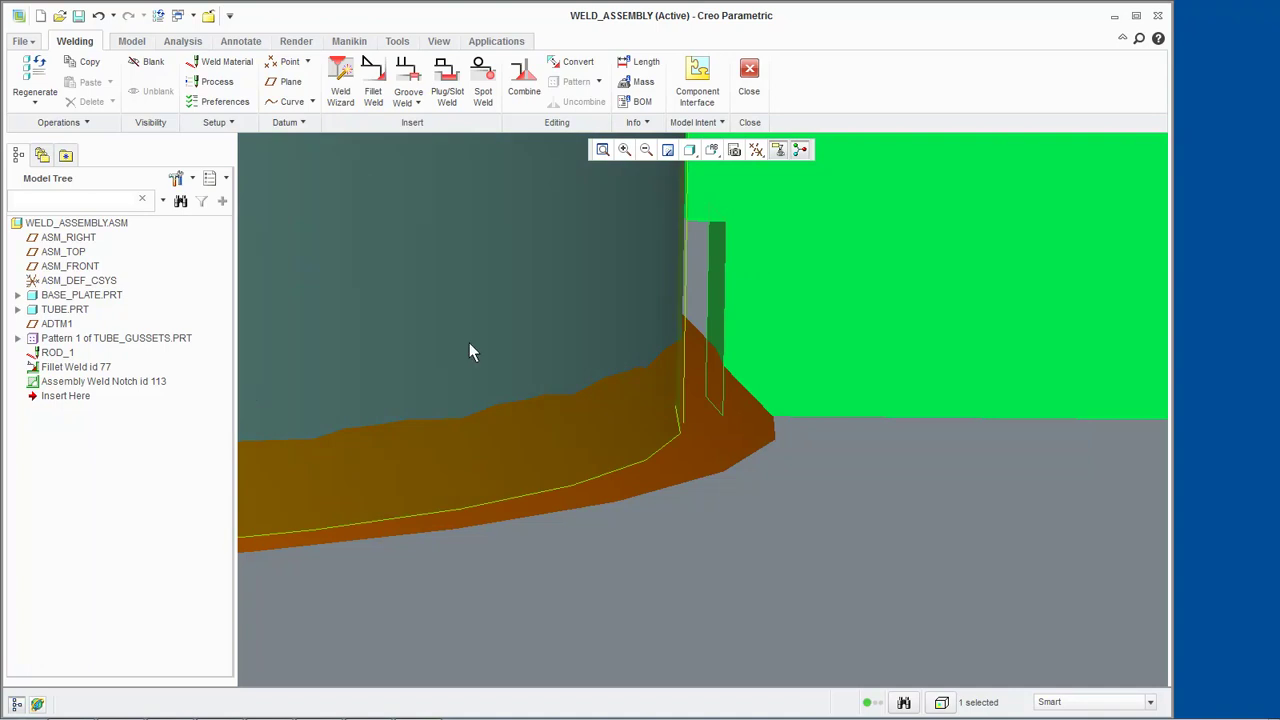
# - Edit the Assembly Weld Notch definition and begin redefining its trajectory
pyautogui.rightClick(140, 382)
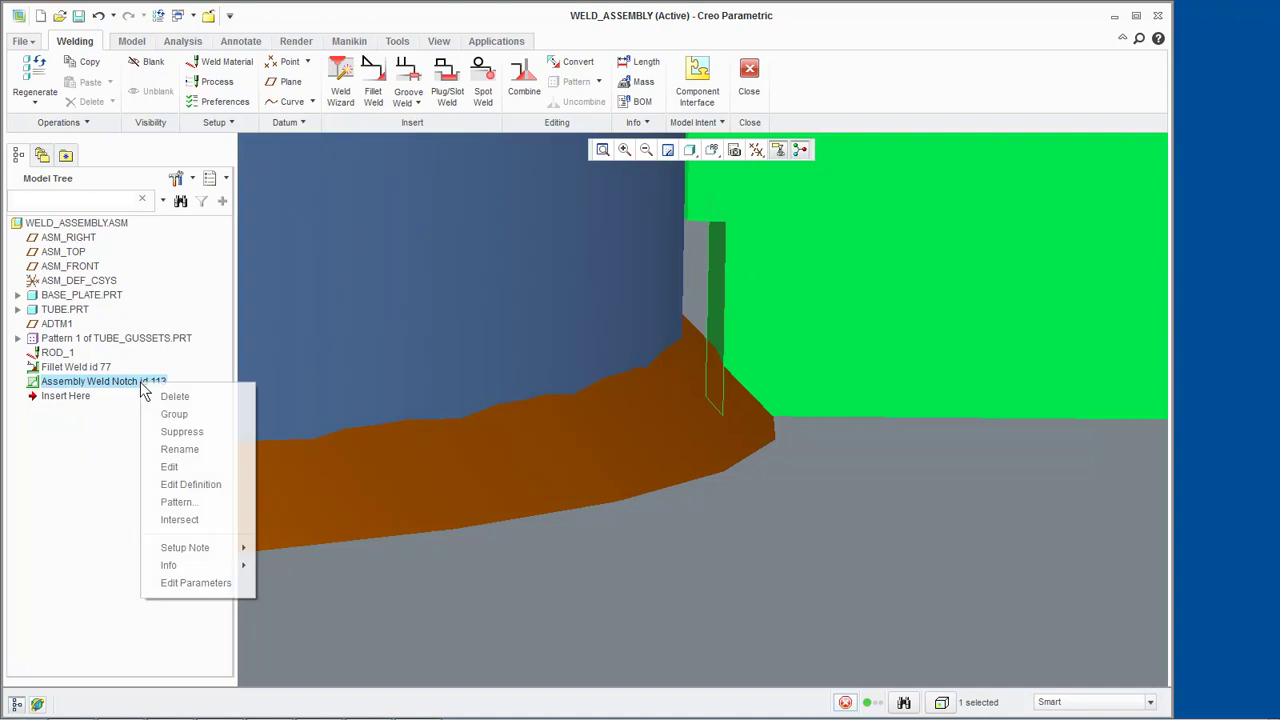
pyautogui.click(178, 484)
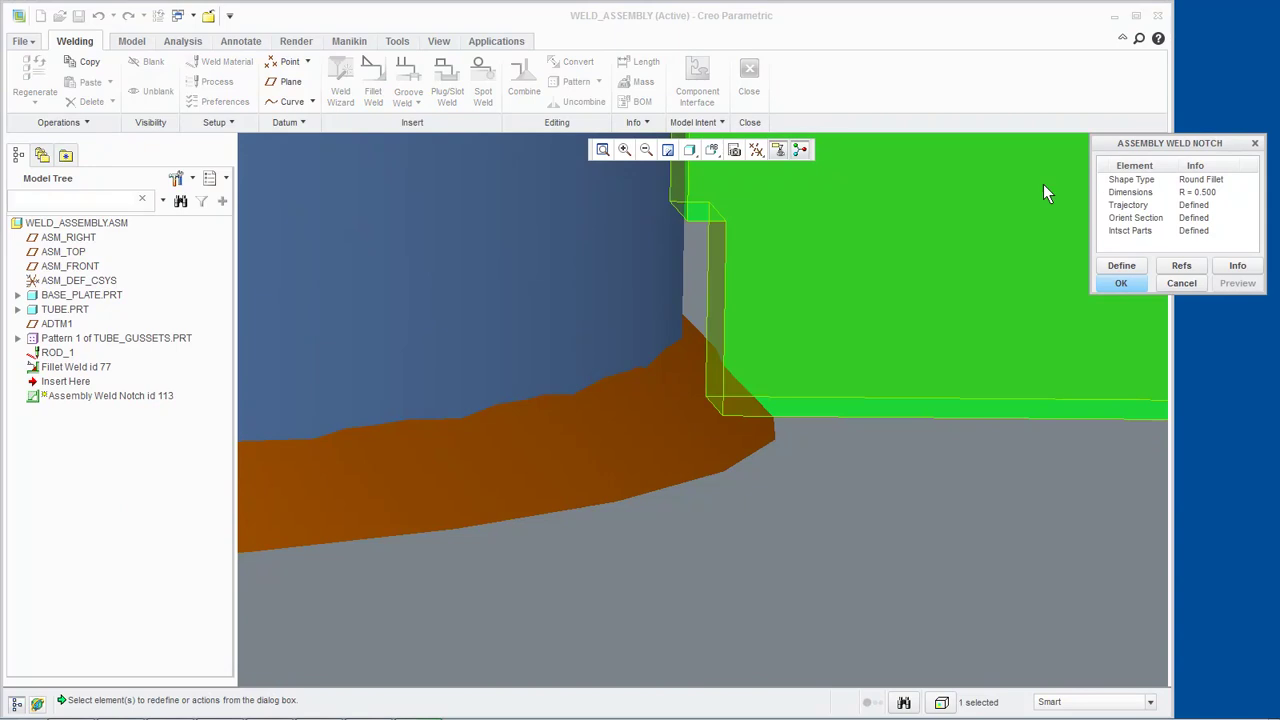
pyautogui.click(1124, 207)
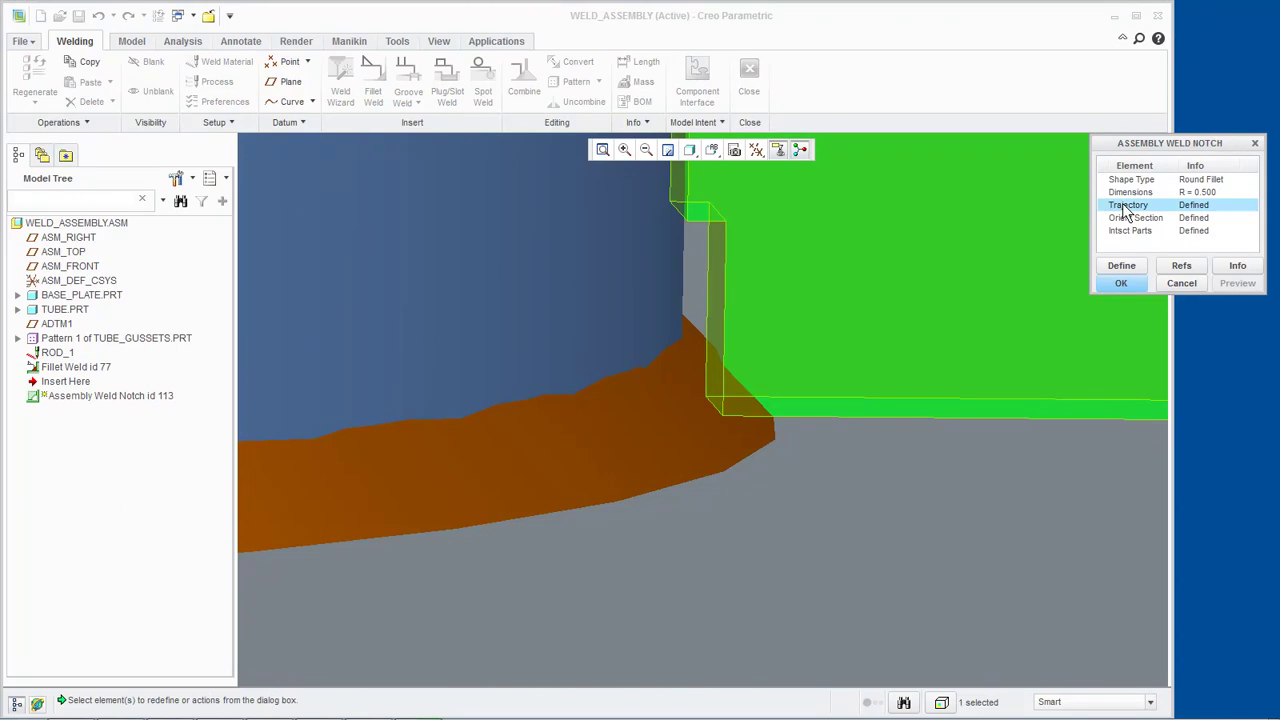
pyautogui.click(1124, 265)
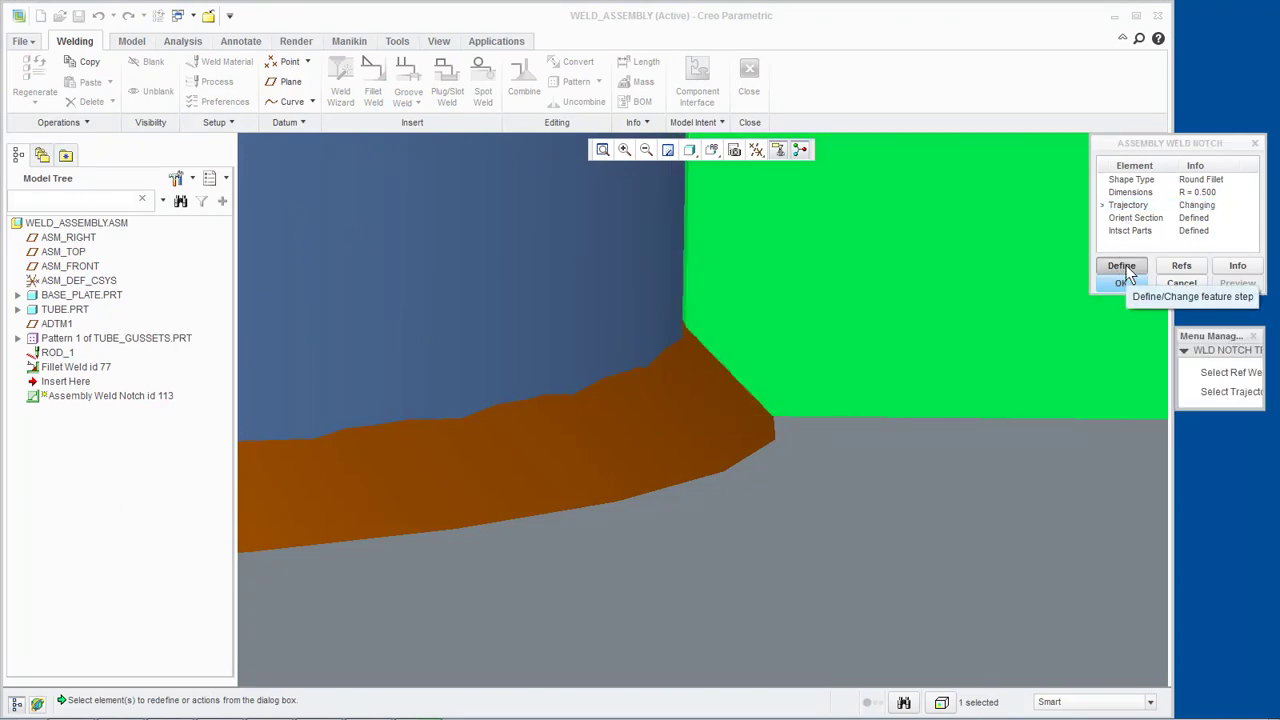
pyautogui.moveTo(1176, 374); pyautogui.dragTo(1137, 380)
pyautogui.click(1196, 391)
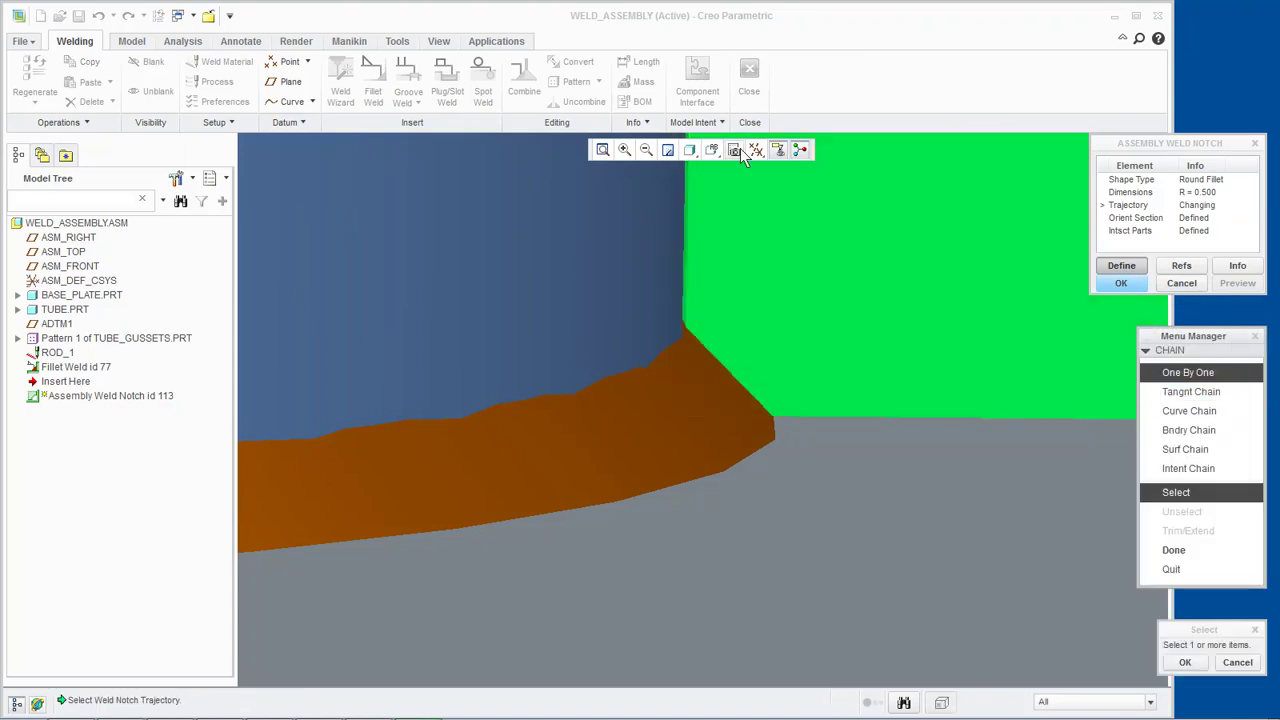
# - Select the two curved weld edges in Hidden Line view as the new trajectory and apply the notch
pyautogui.click(694, 148)
pyautogui.click(705, 246)
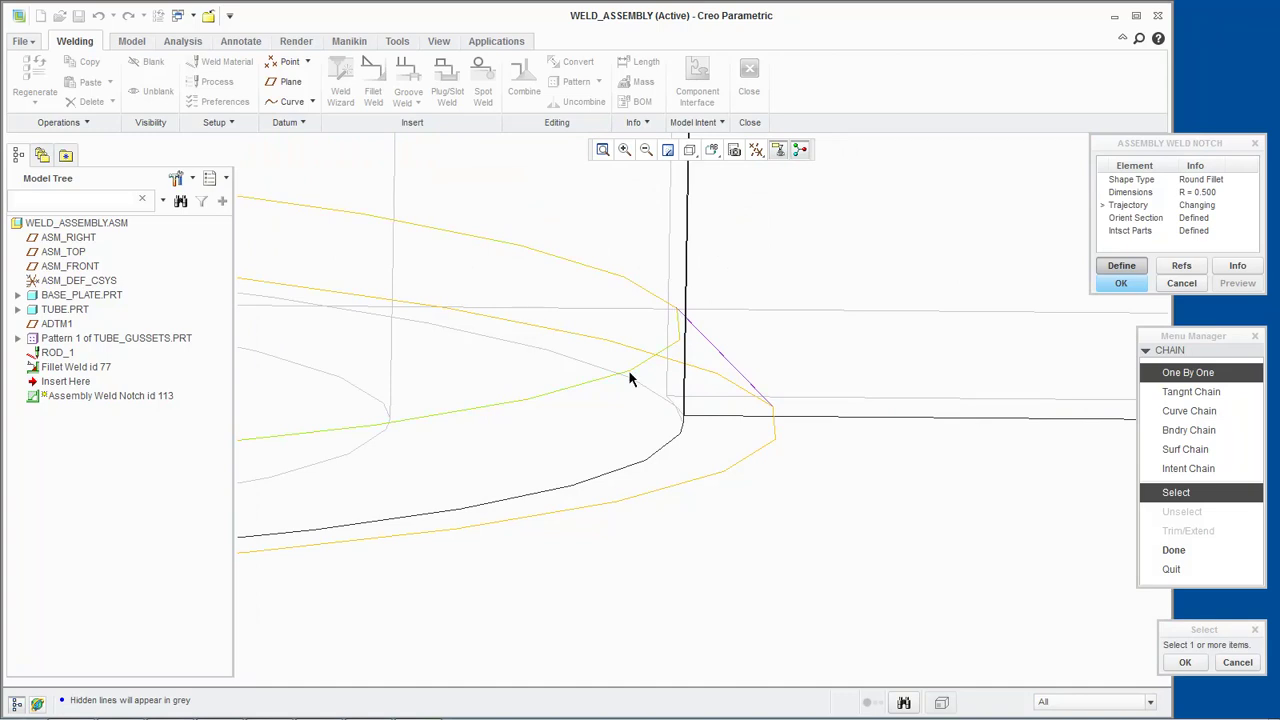
pyautogui.click(582, 488)
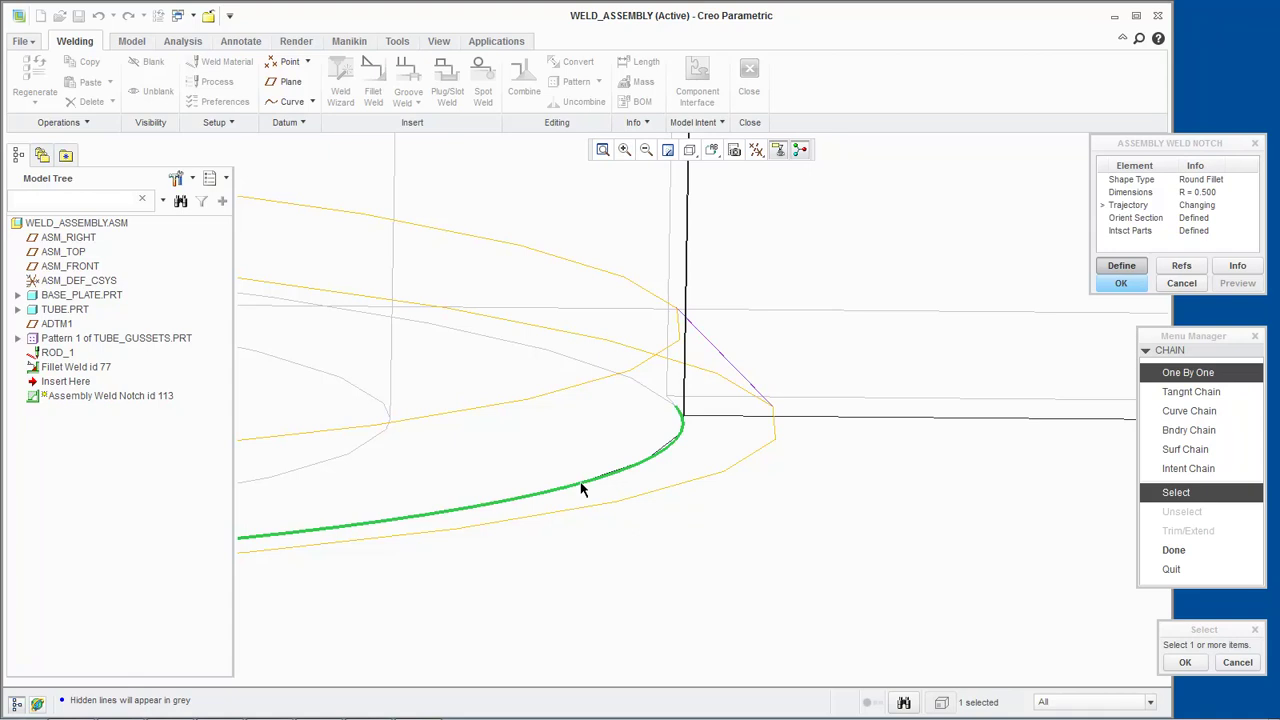
pyautogui.click(585, 367)
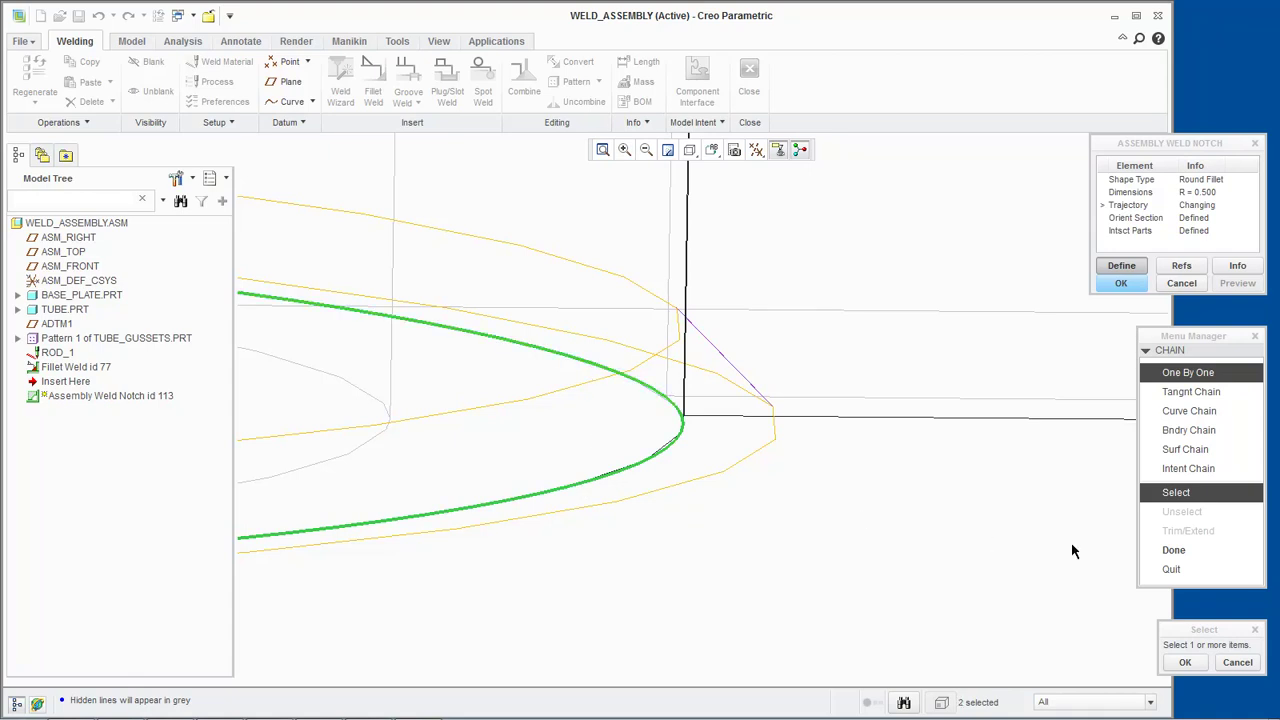
pyautogui.click(1175, 549)
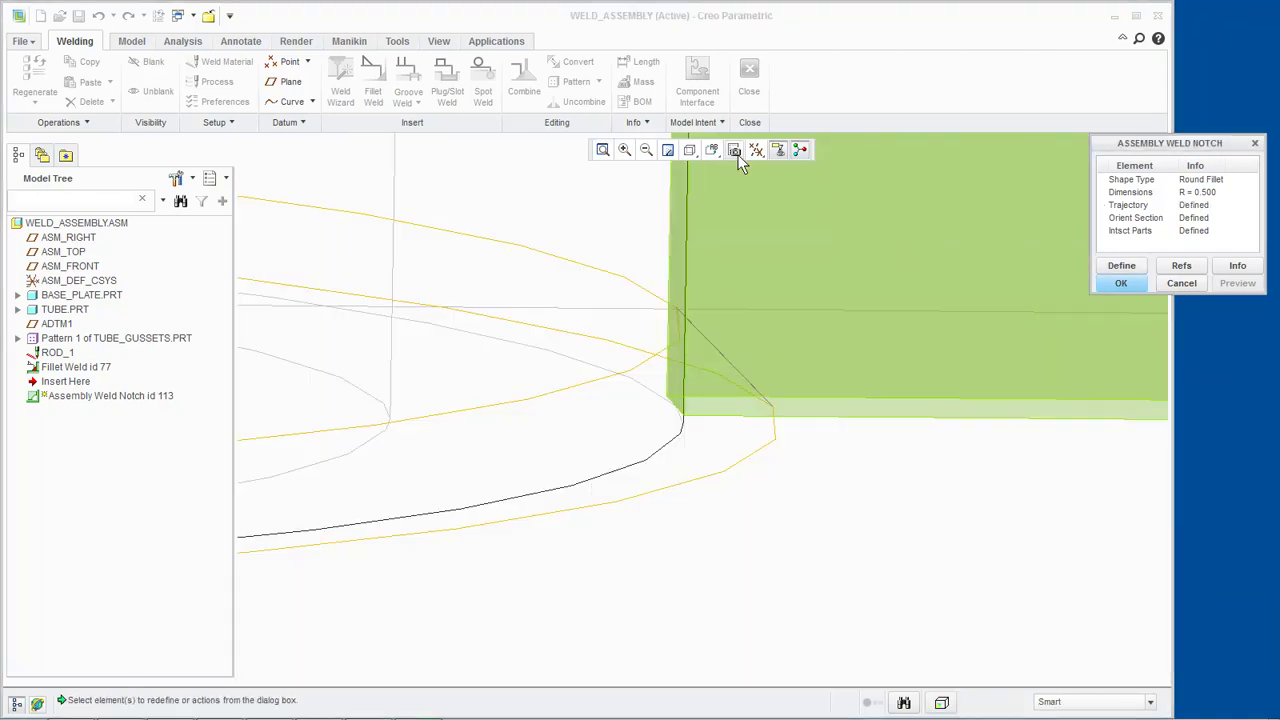
pyautogui.click(738, 155)
pyautogui.click(705, 207)
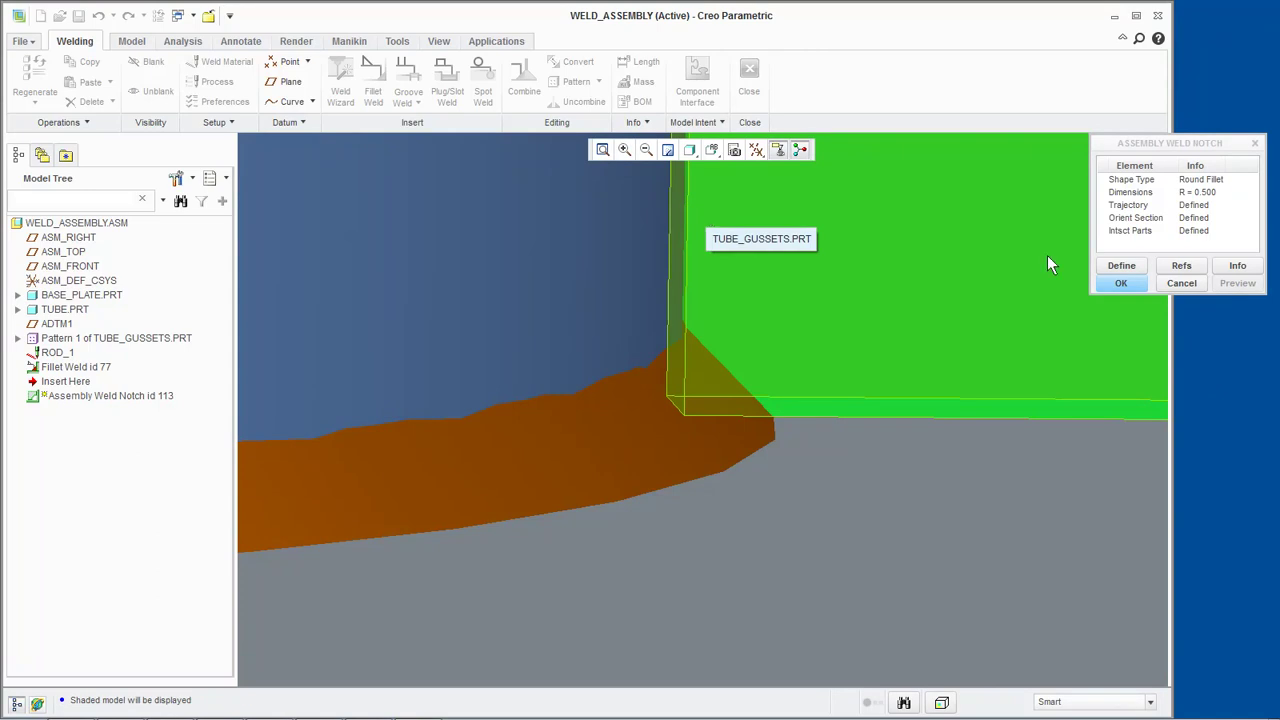
pyautogui.click(1121, 283)
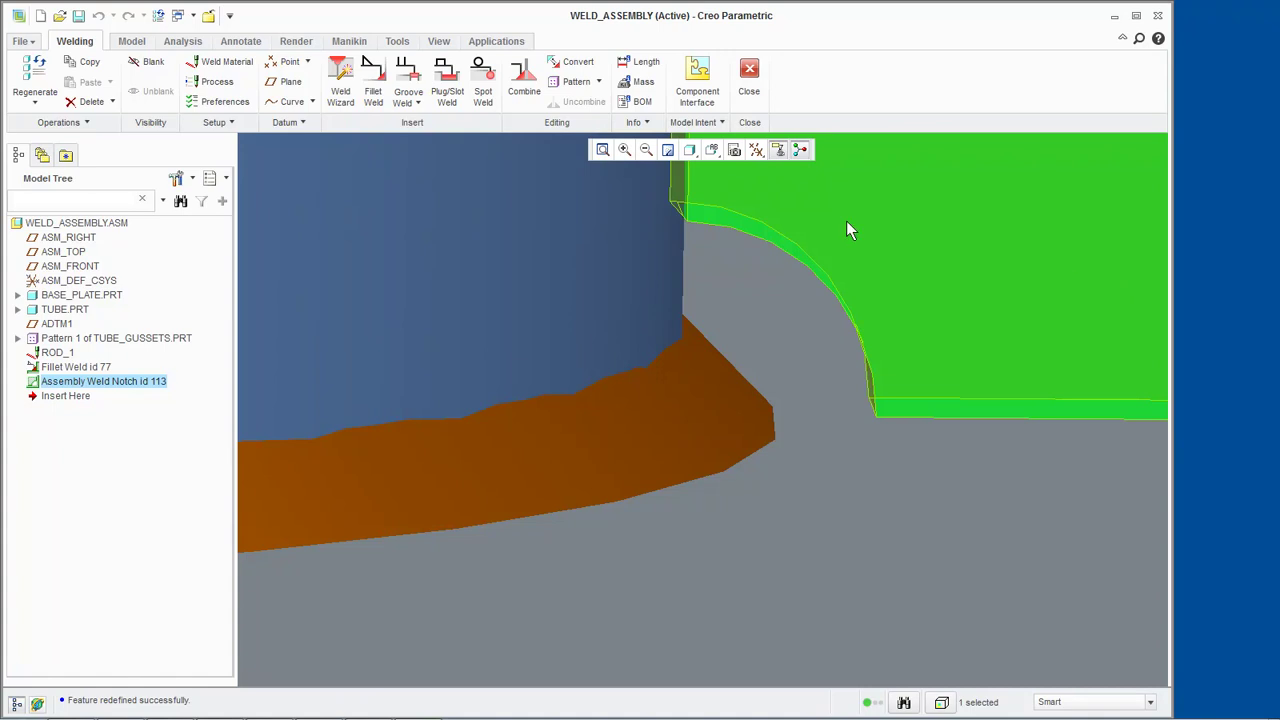